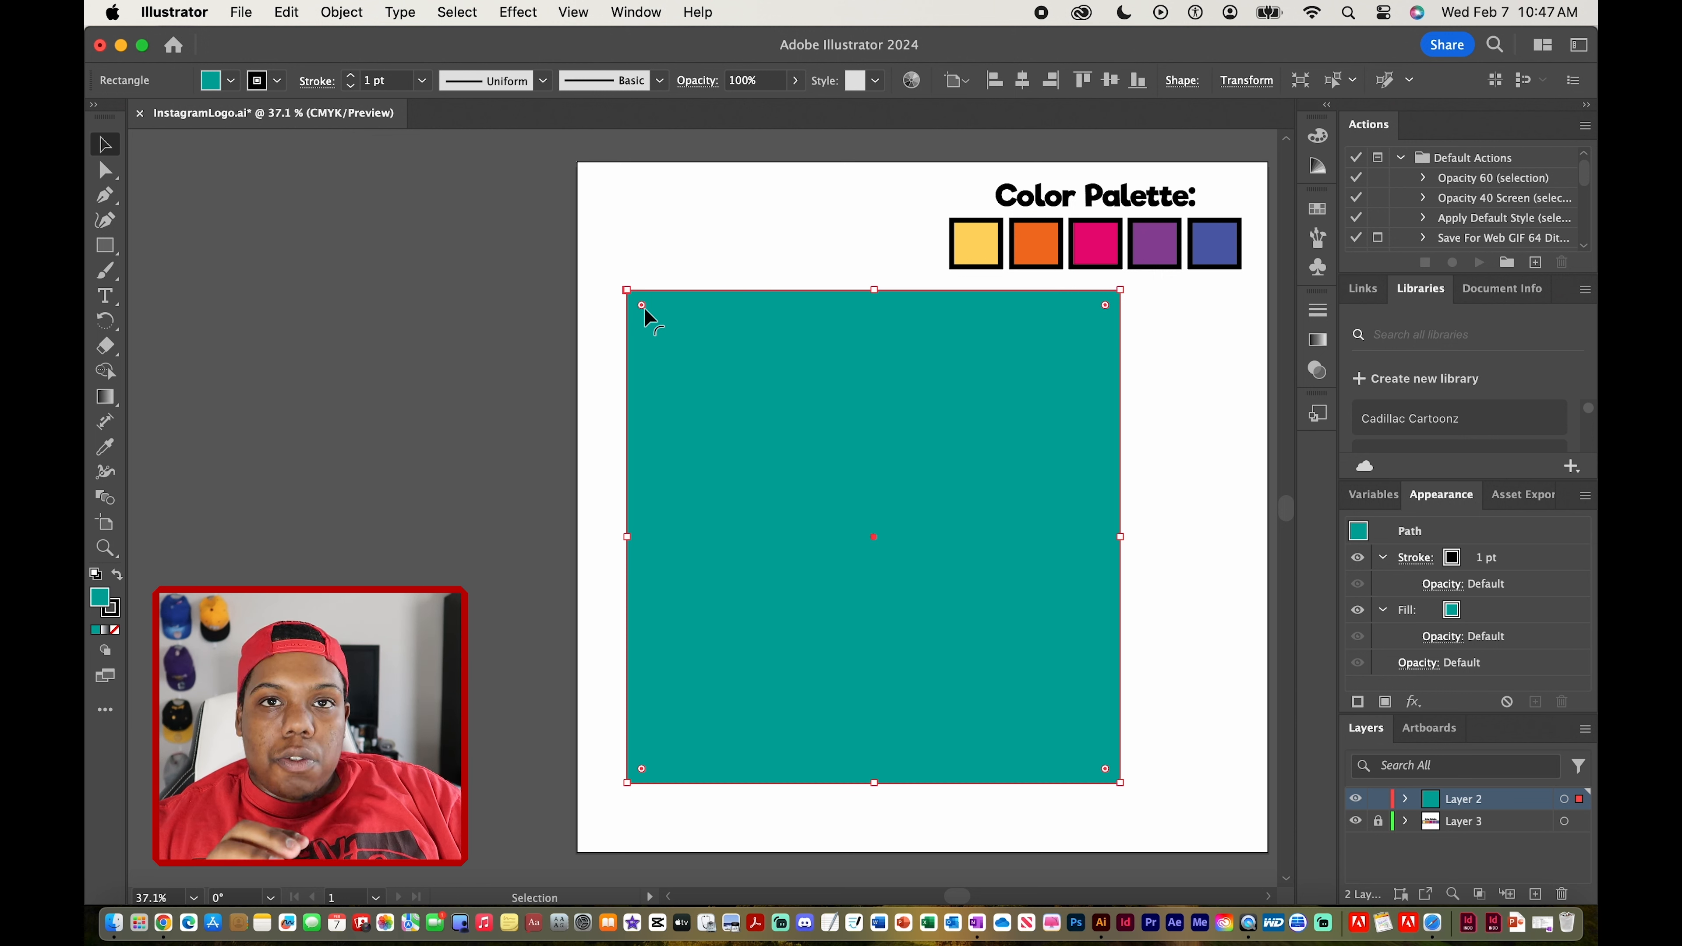
# Round the square's corners into a rounded app-icon shape and shift it slightly down and right
pyautogui.moveTo(644, 307); pyautogui.dragTo(741, 376)
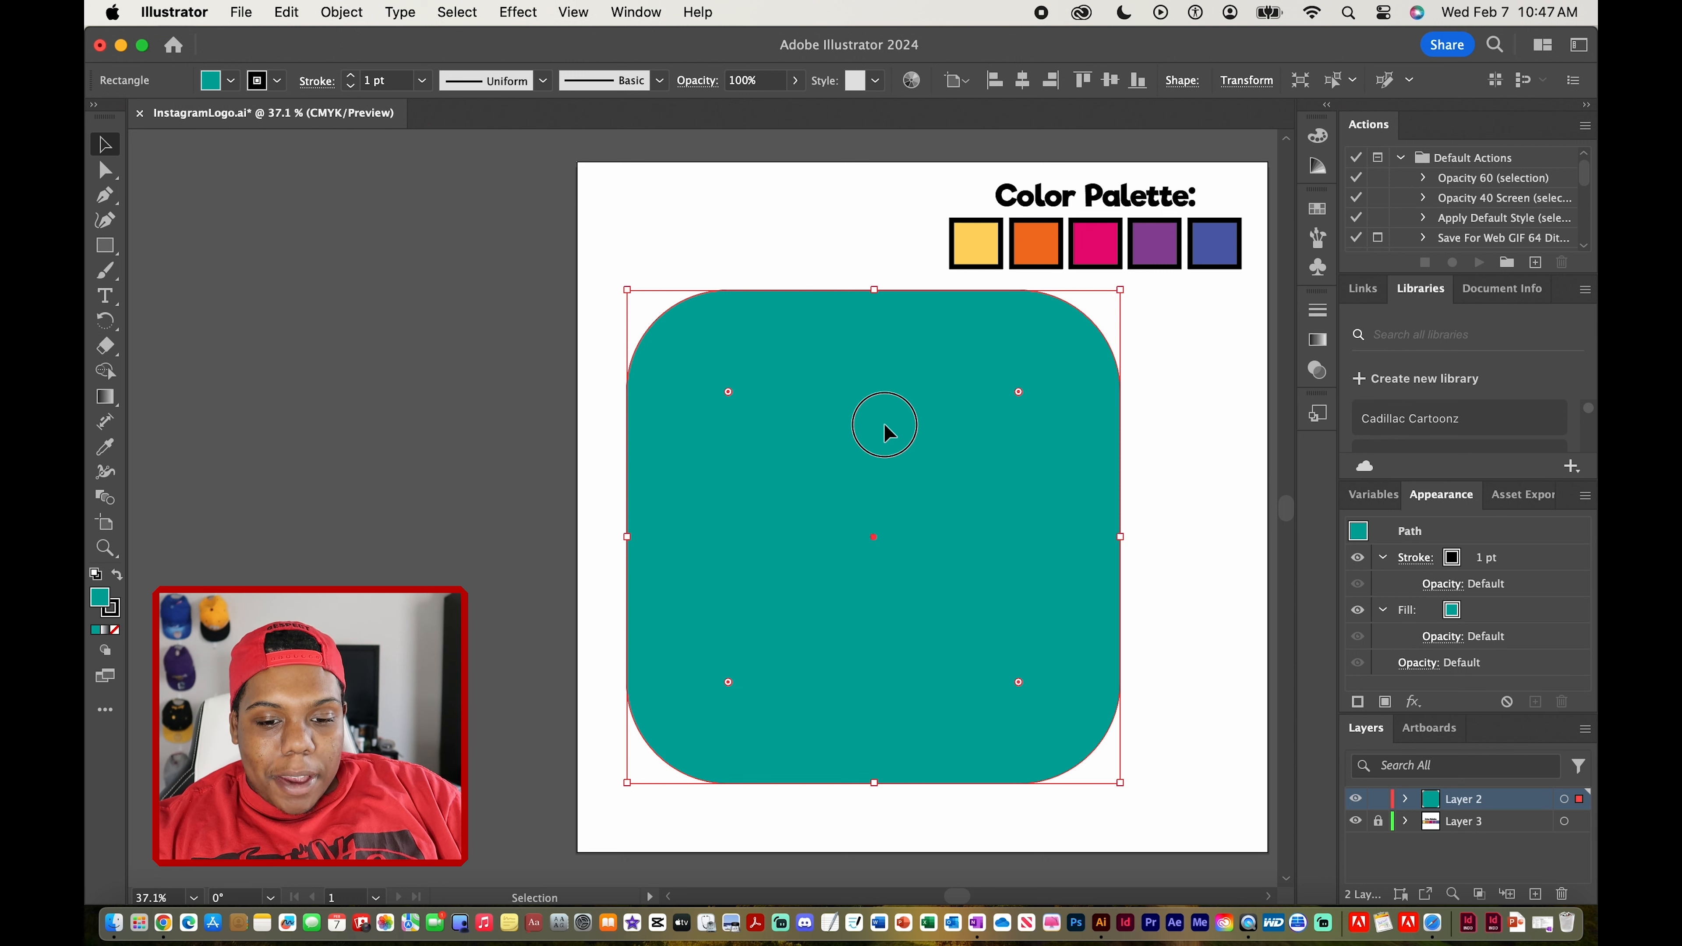
pyautogui.moveTo(882, 423); pyautogui.dragTo(915, 447)
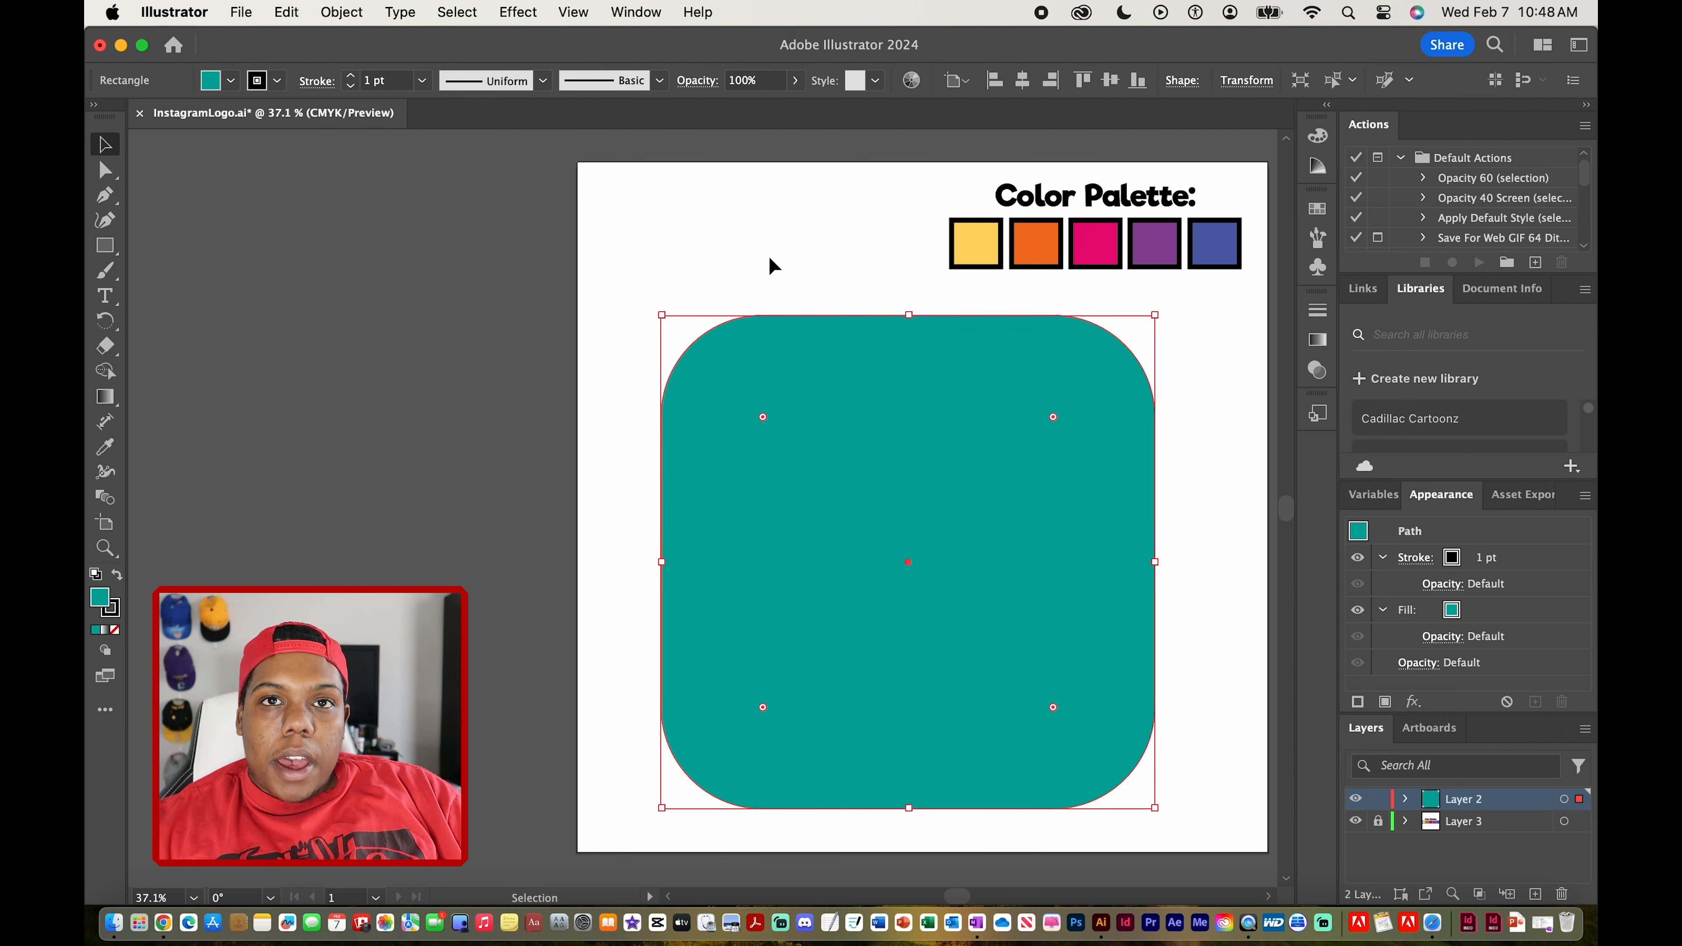
# Apply a gradient to the rounded square and switch its type to Freeform Gradient
pyautogui.click(1318, 344)
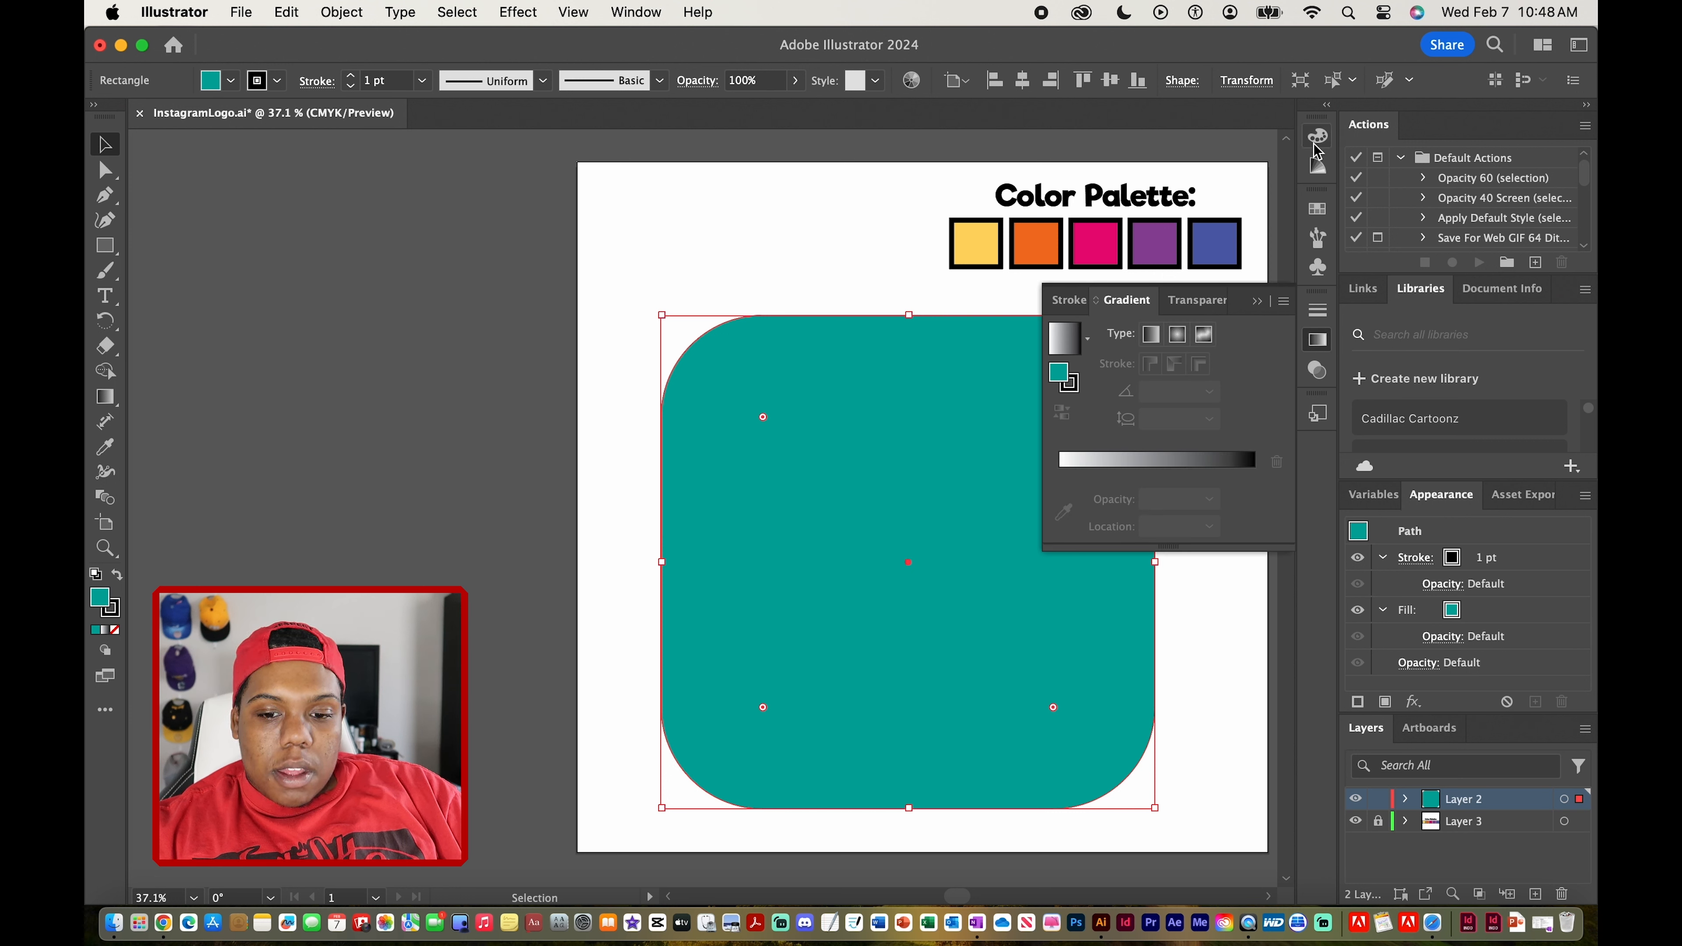
pyautogui.scroll(-2, 795, 530)
pyautogui.hscroll(3, 795, 530)
pyautogui.click(1067, 341)
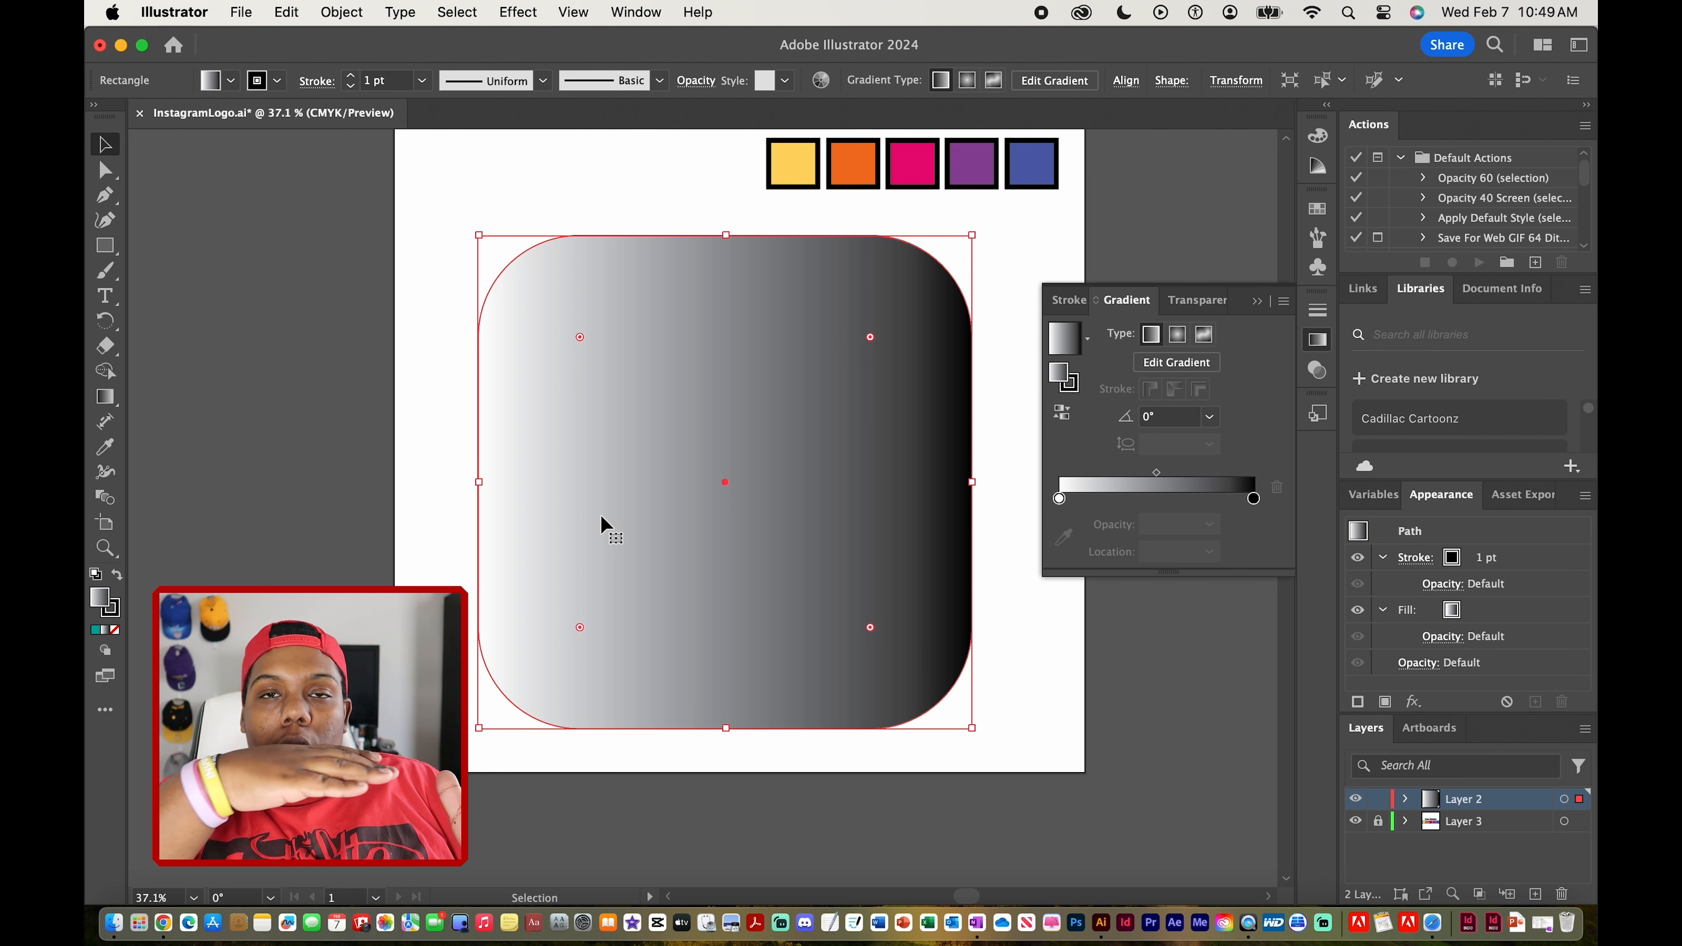
pyautogui.click(1177, 337)
pyautogui.click(1204, 333)
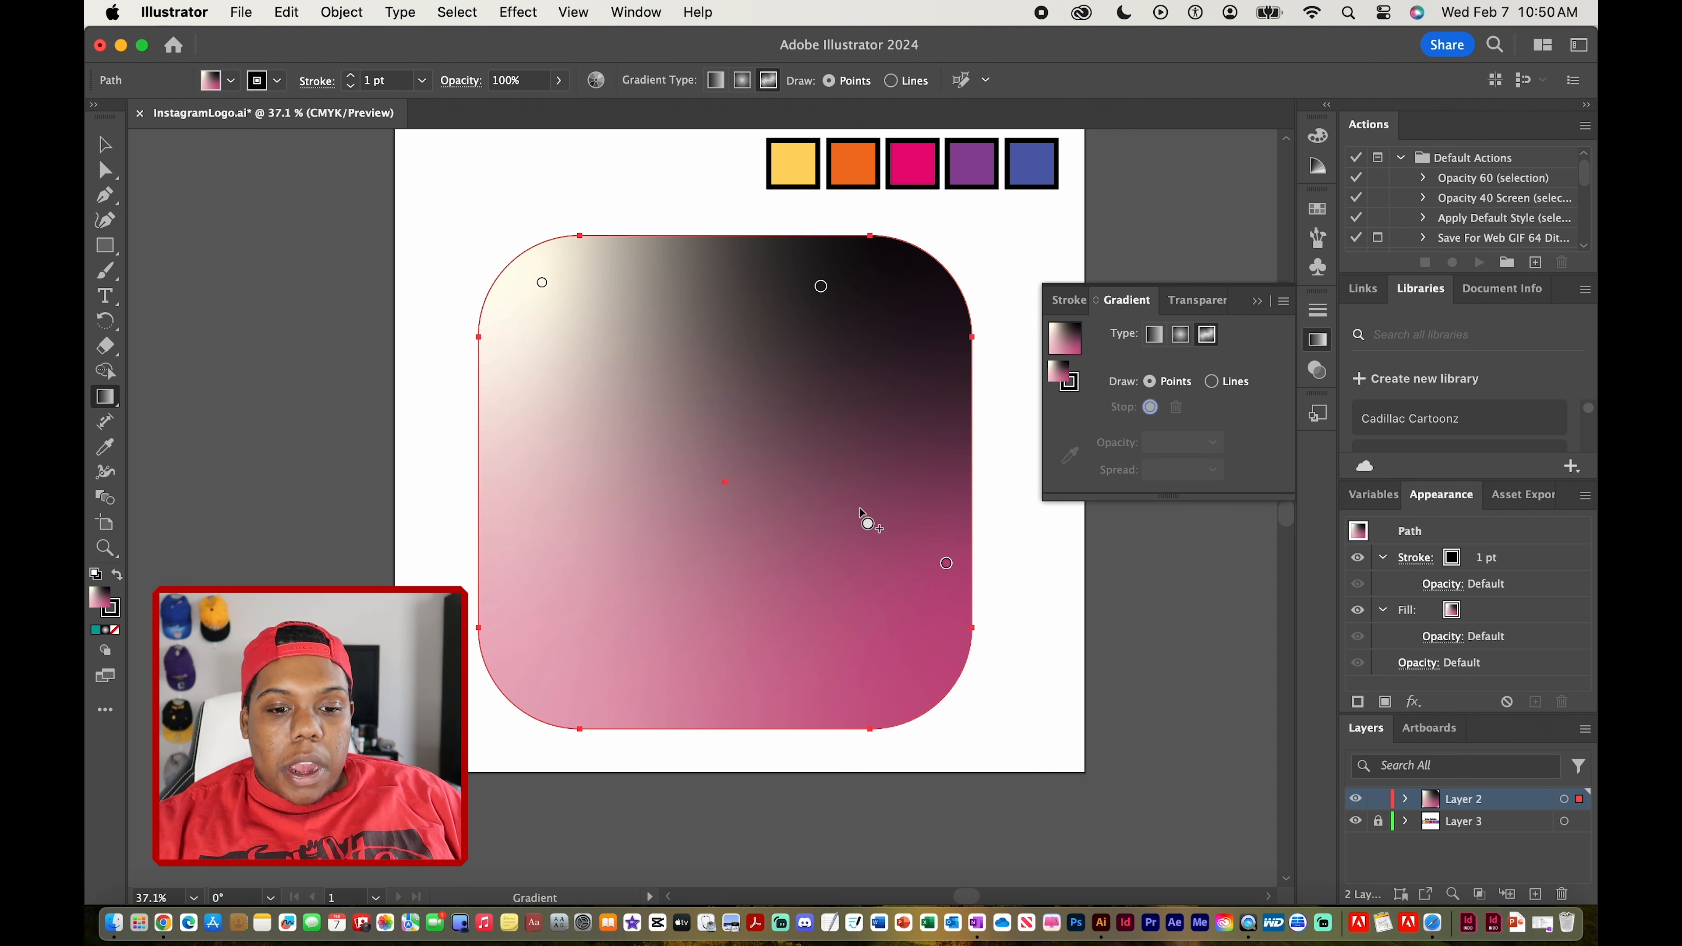
# Color the top-left gradient point blue and the top-right point purple by sampling the palette swatches
pyautogui.scroll(1, 860, 509)
pyautogui.hscroll(-1, 859, 509)
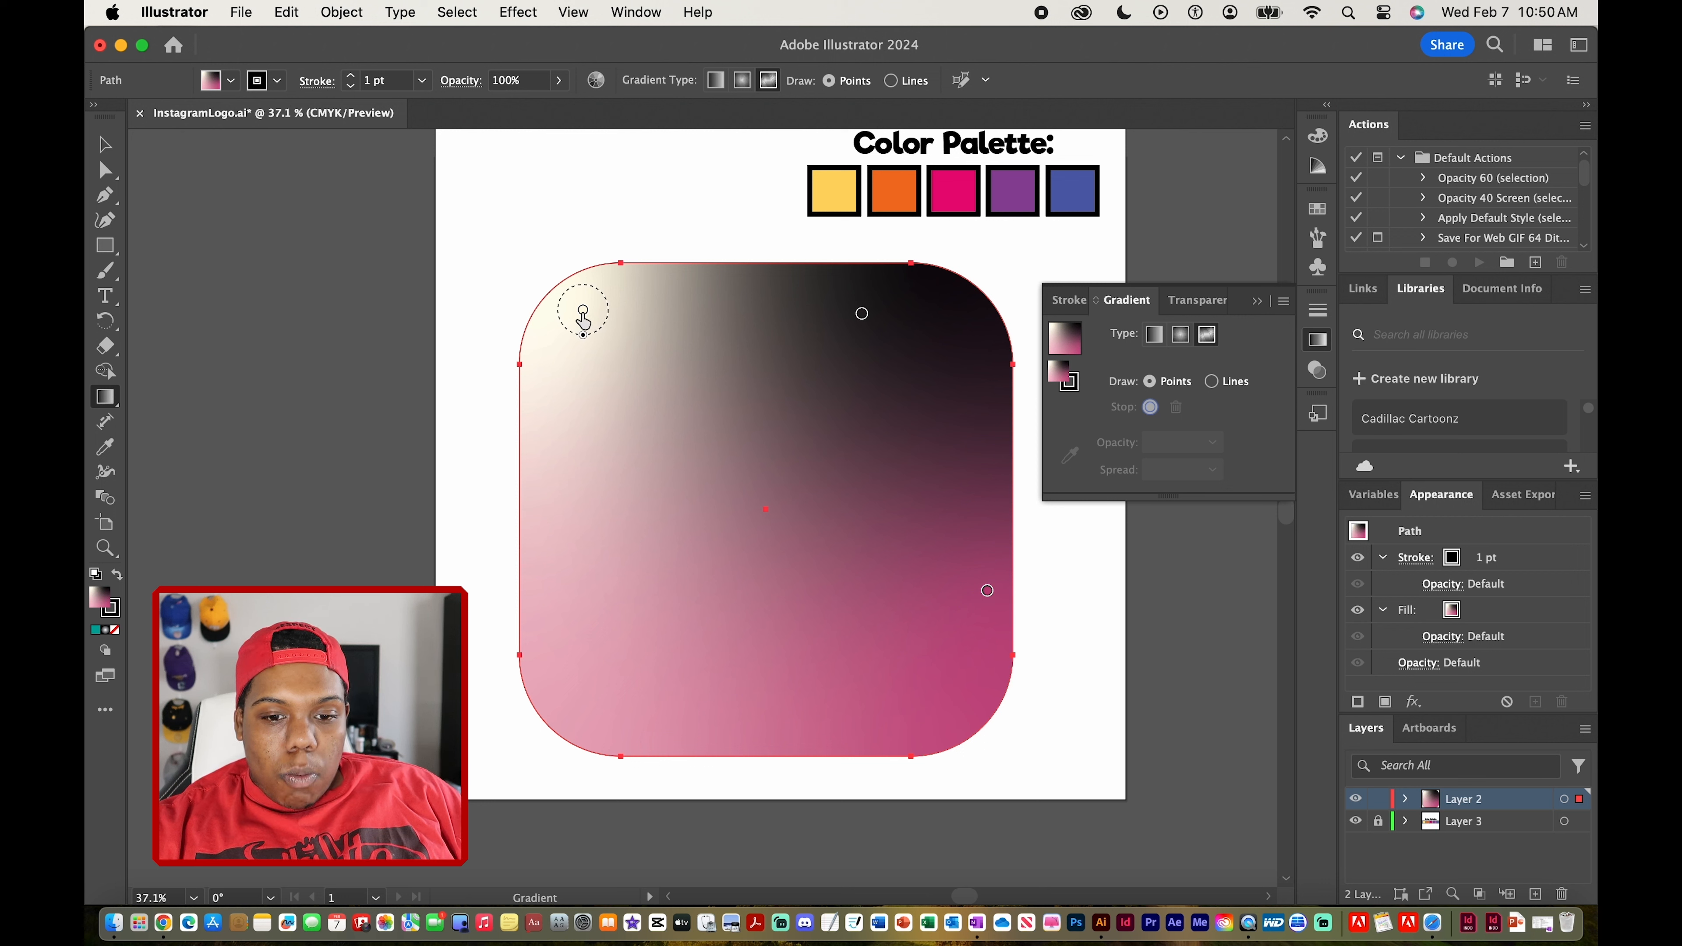
pyautogui.click(583, 312)
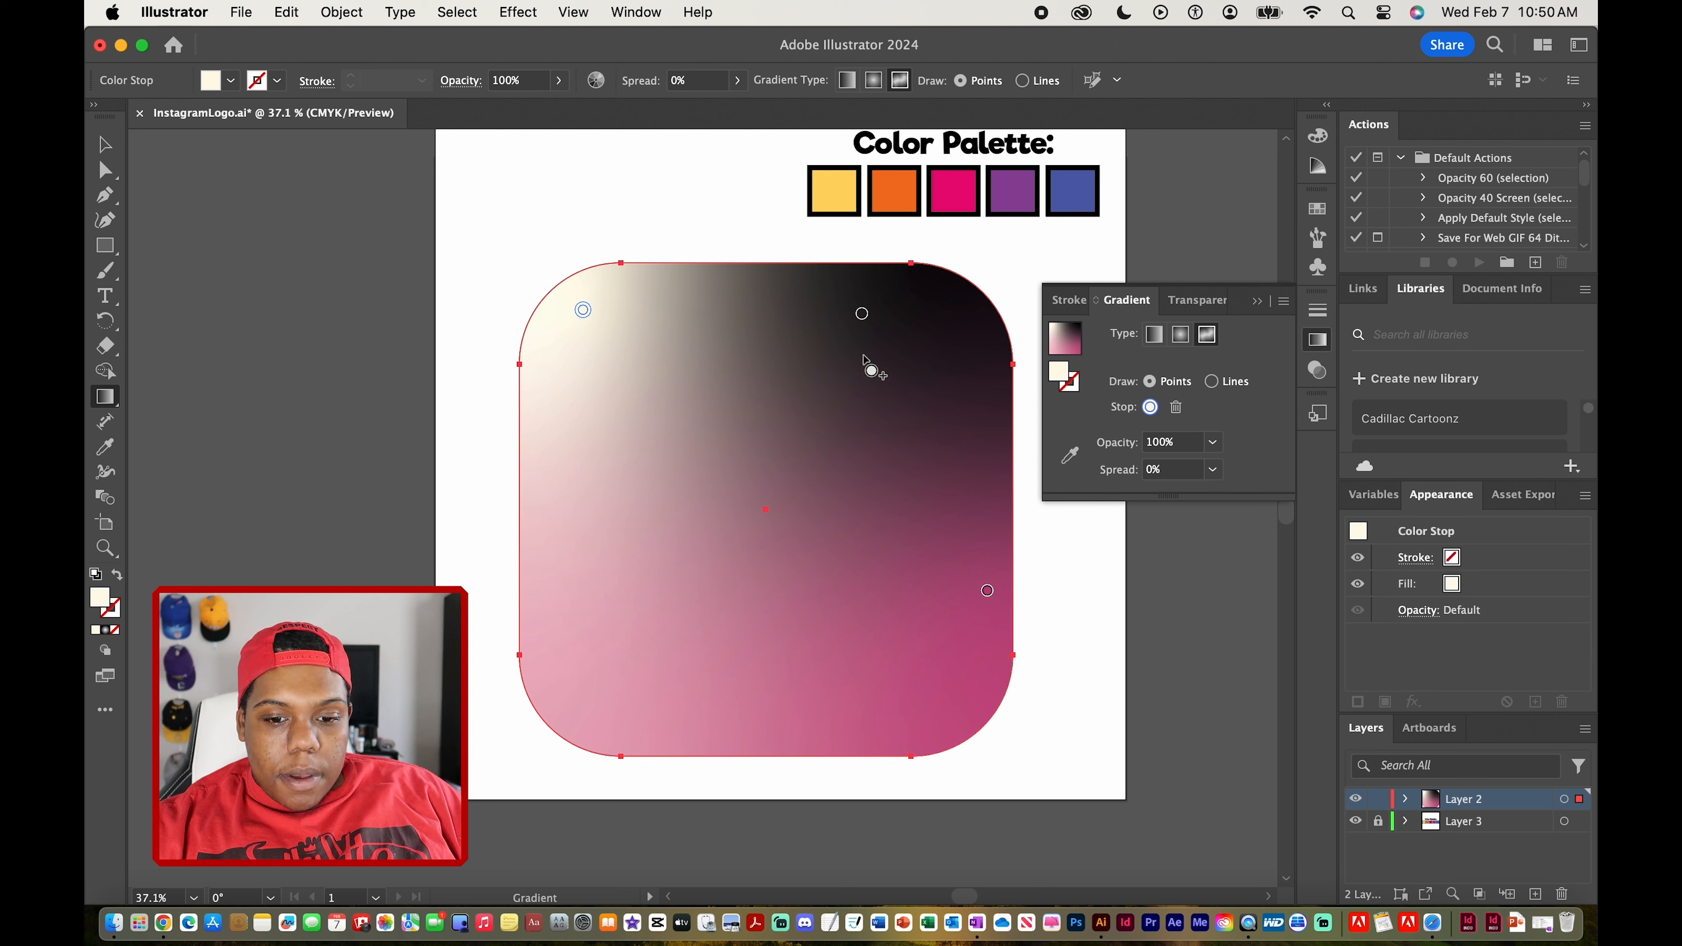
pyautogui.click(1081, 464)
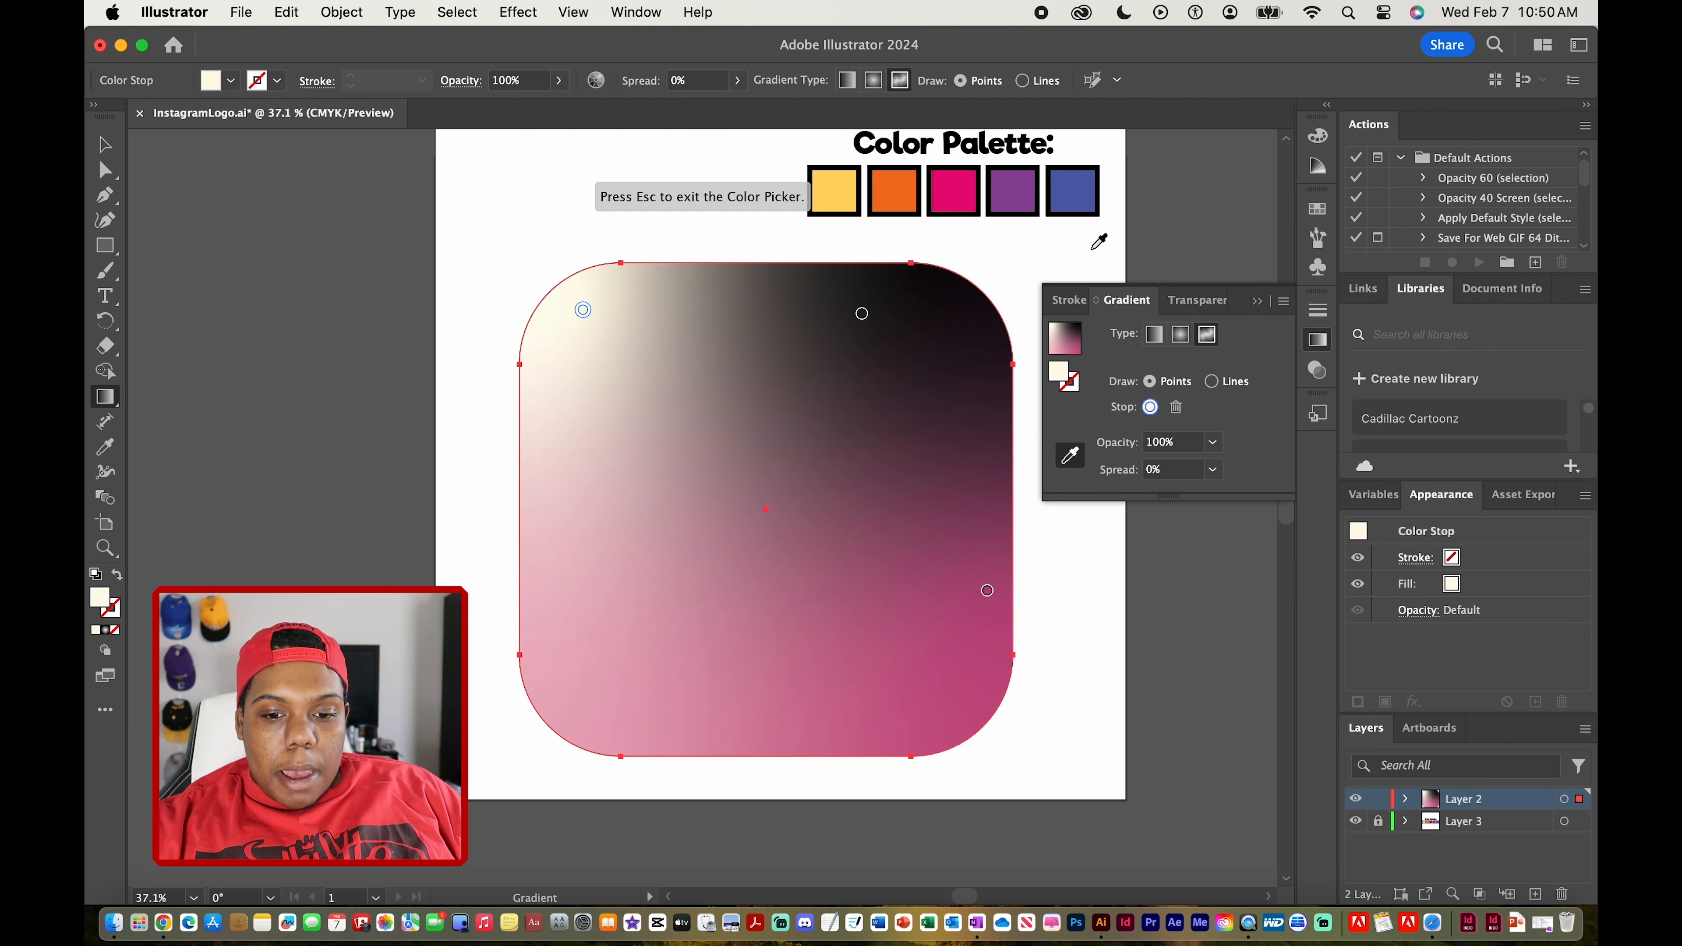
pyautogui.click(1084, 176)
pyautogui.click(862, 313)
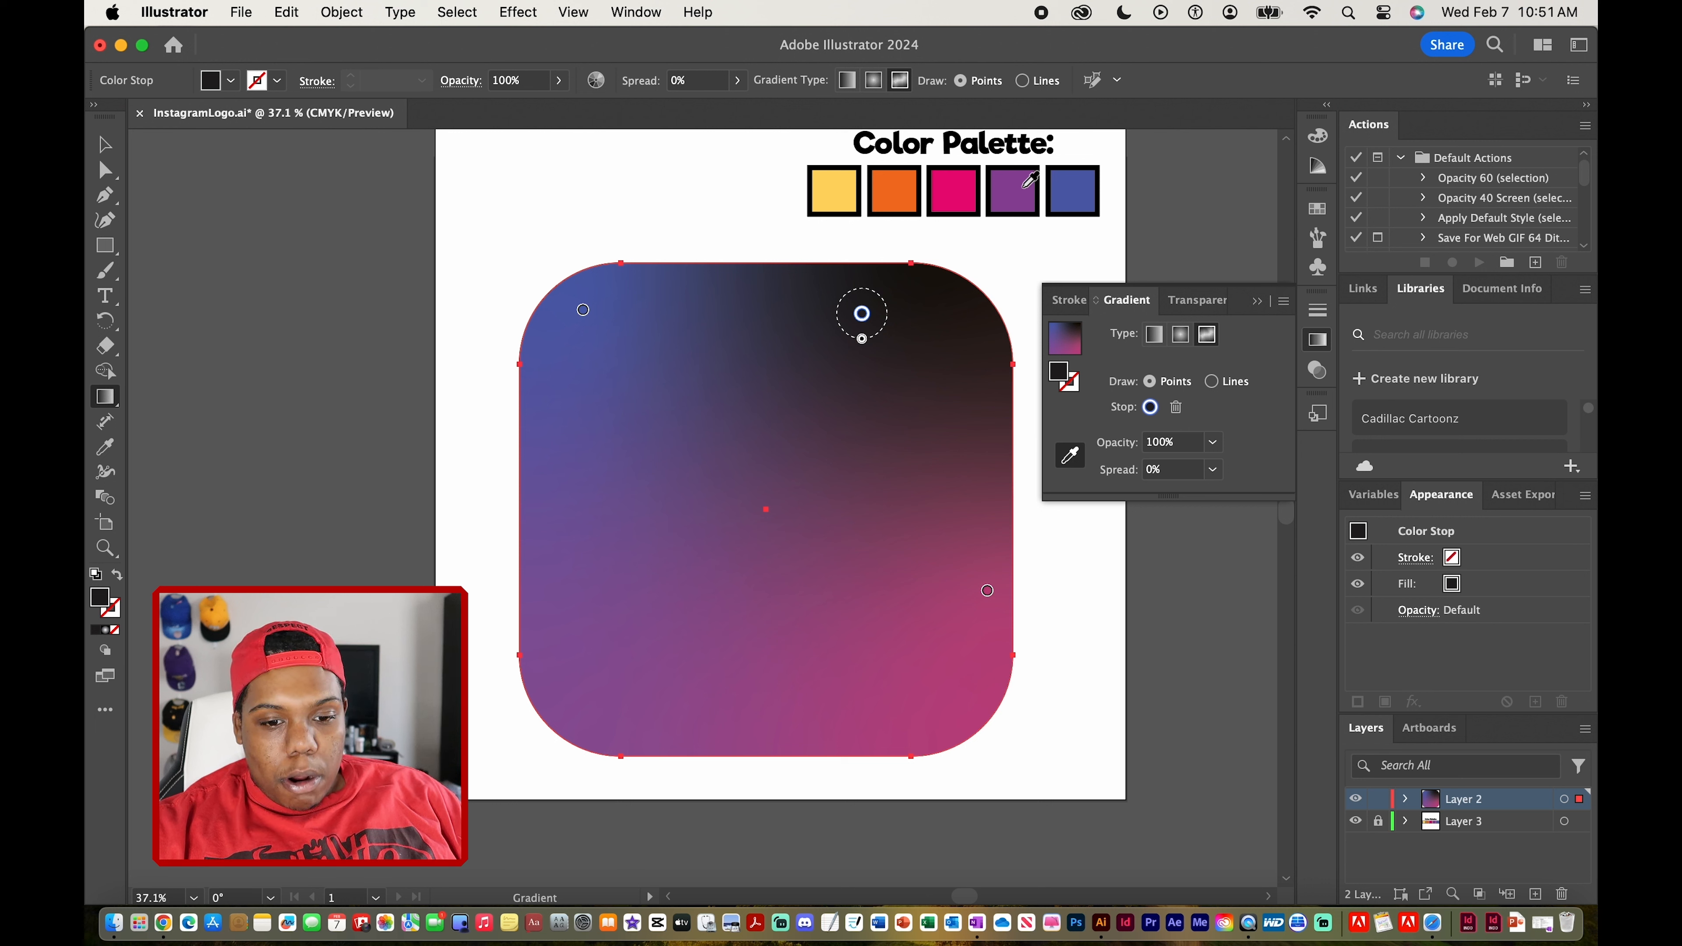
pyautogui.click(1025, 186)
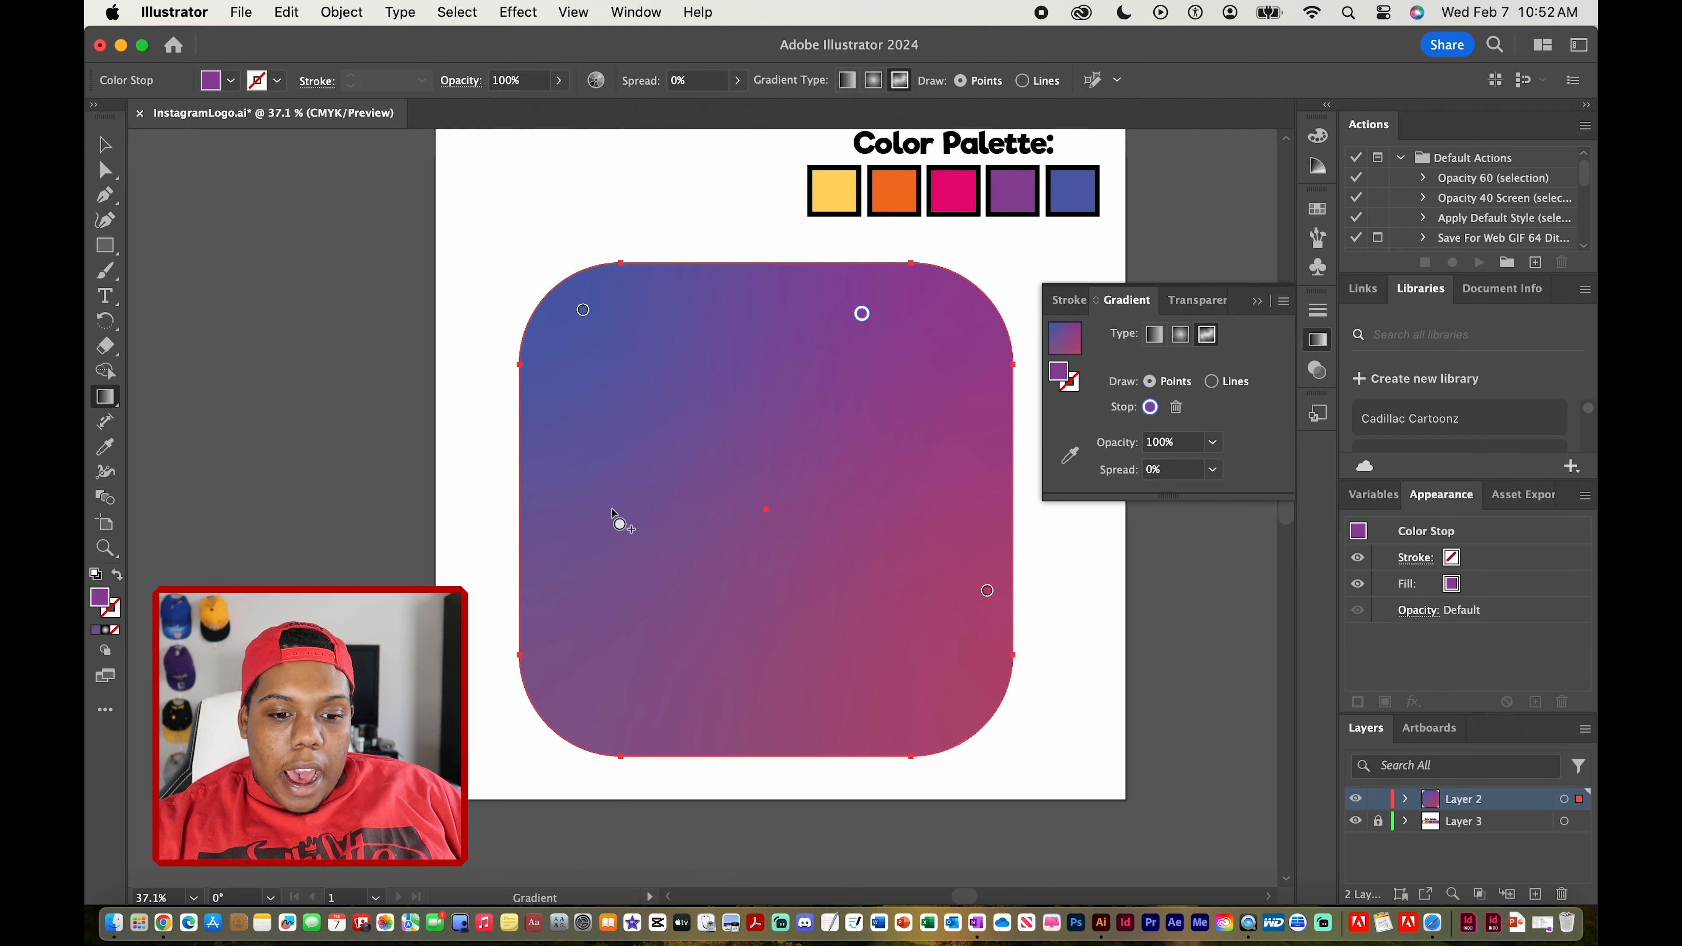
# Add three more gradient points: one on the upper left, one at the bottom edge, one right of center
pyautogui.click(606, 471)
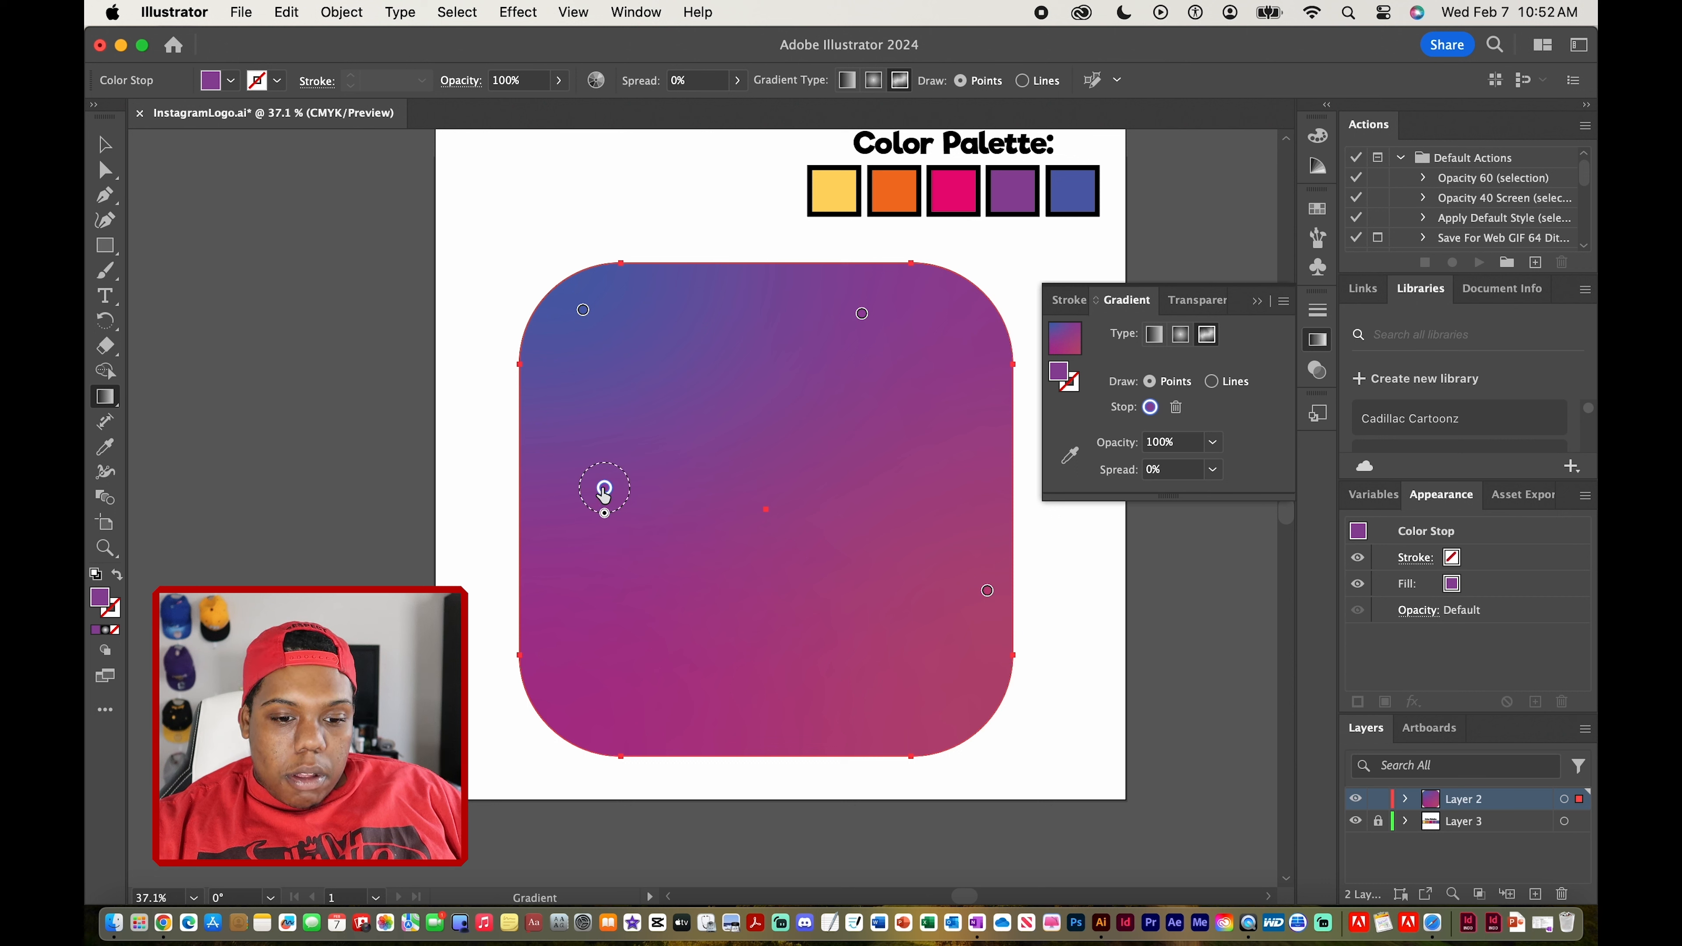
pyautogui.moveTo(608, 468); pyautogui.dragTo(620, 432)
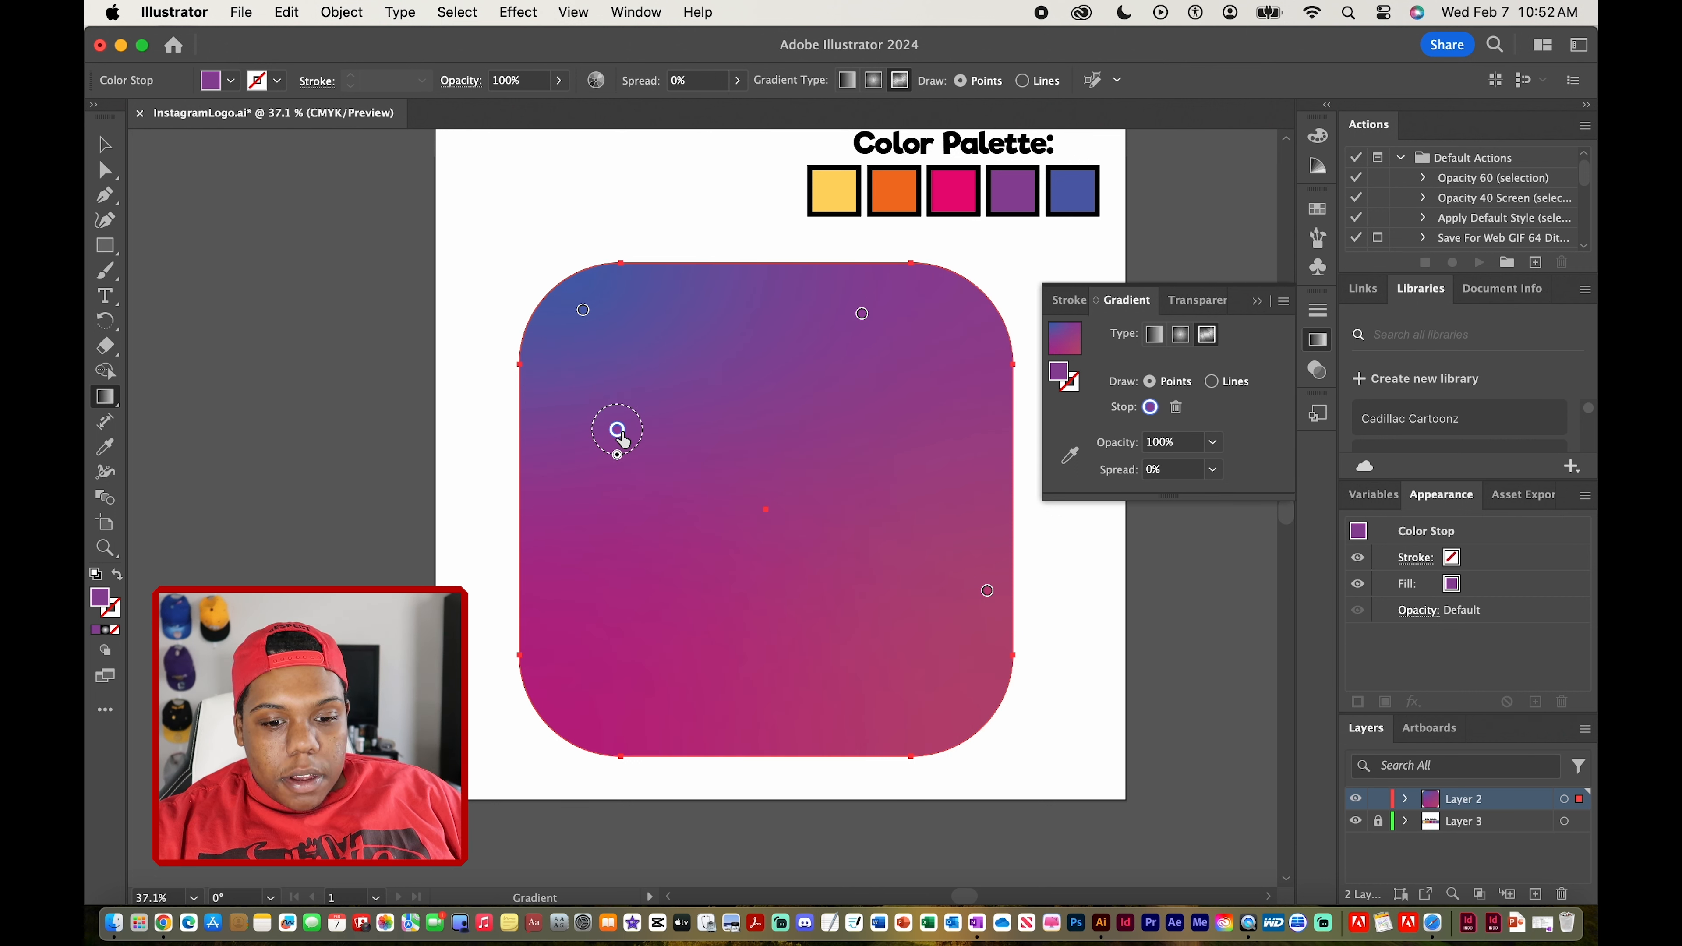
pyautogui.click(749, 737)
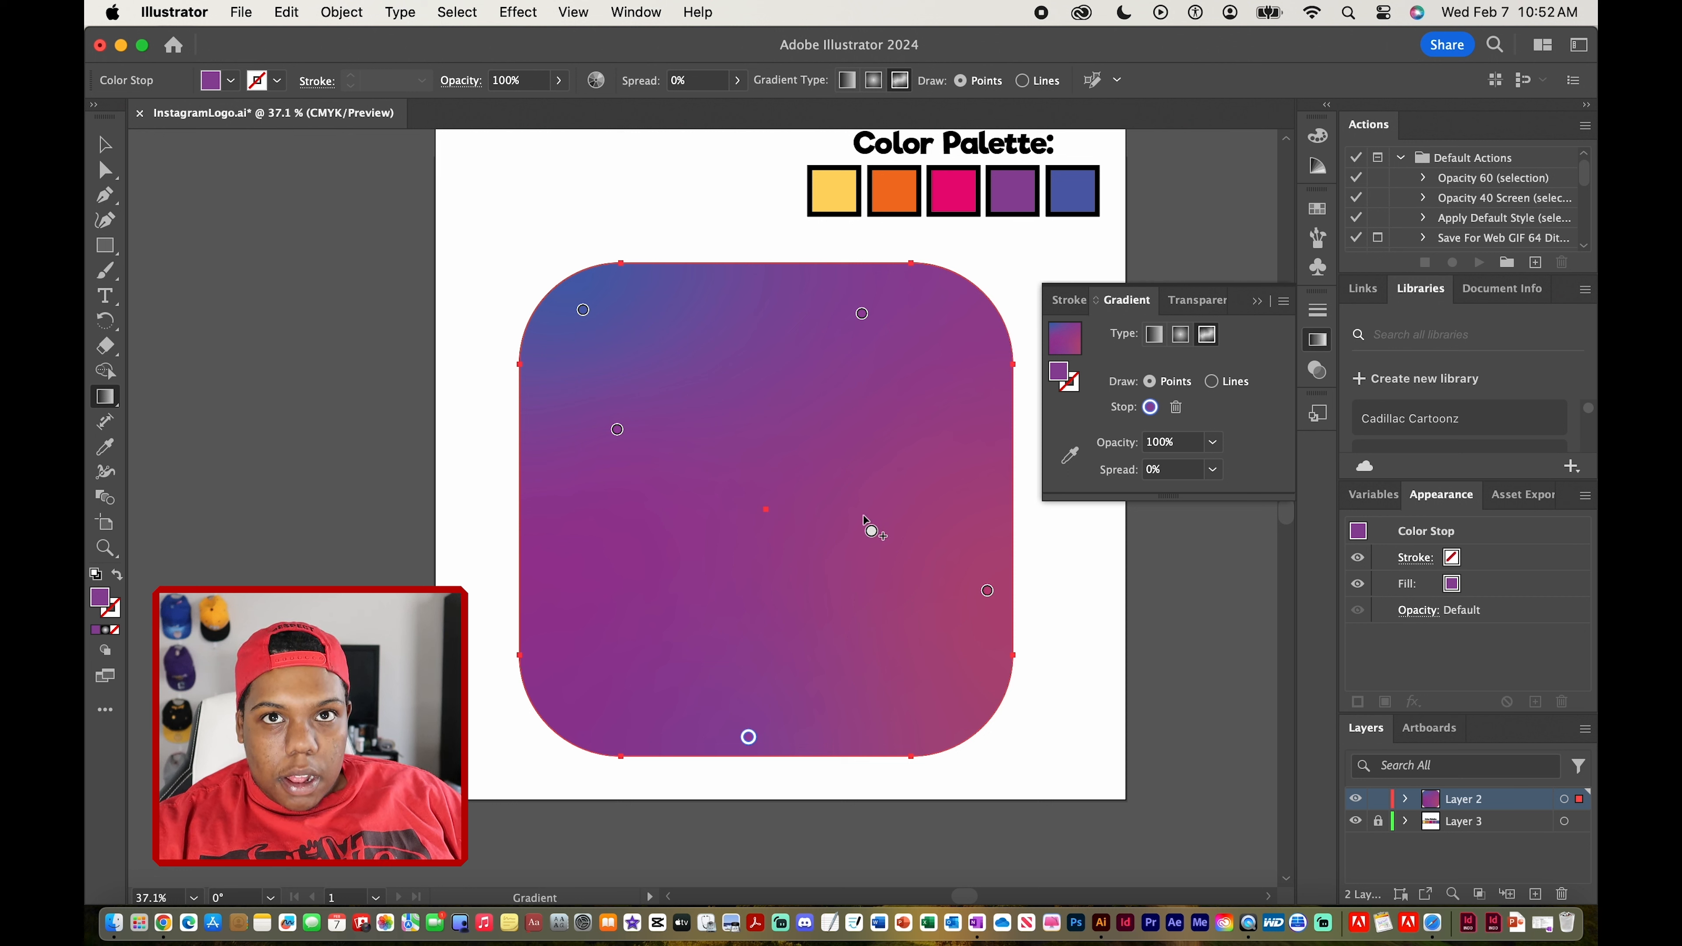
pyautogui.click(849, 514)
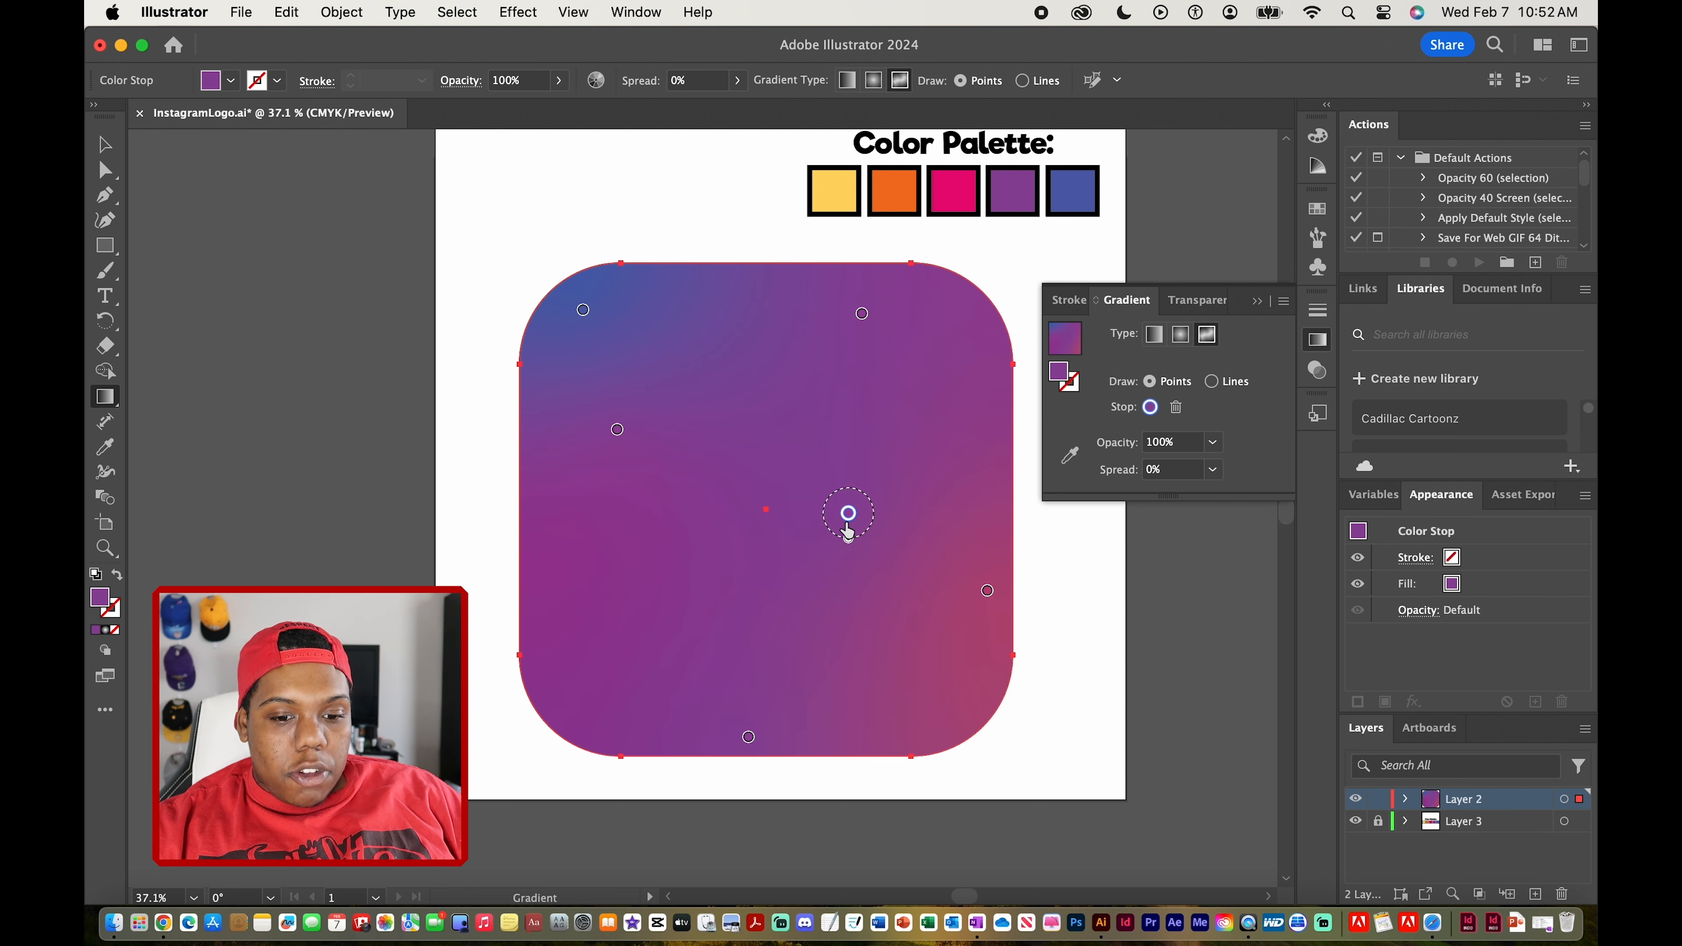
# Color the center-right gradient point pink from the palette and move it toward the middle of the shape
pyautogui.click(1070, 455)
pyautogui.click(953, 191)
pyautogui.moveTo(849, 513); pyautogui.dragTo(722, 528)
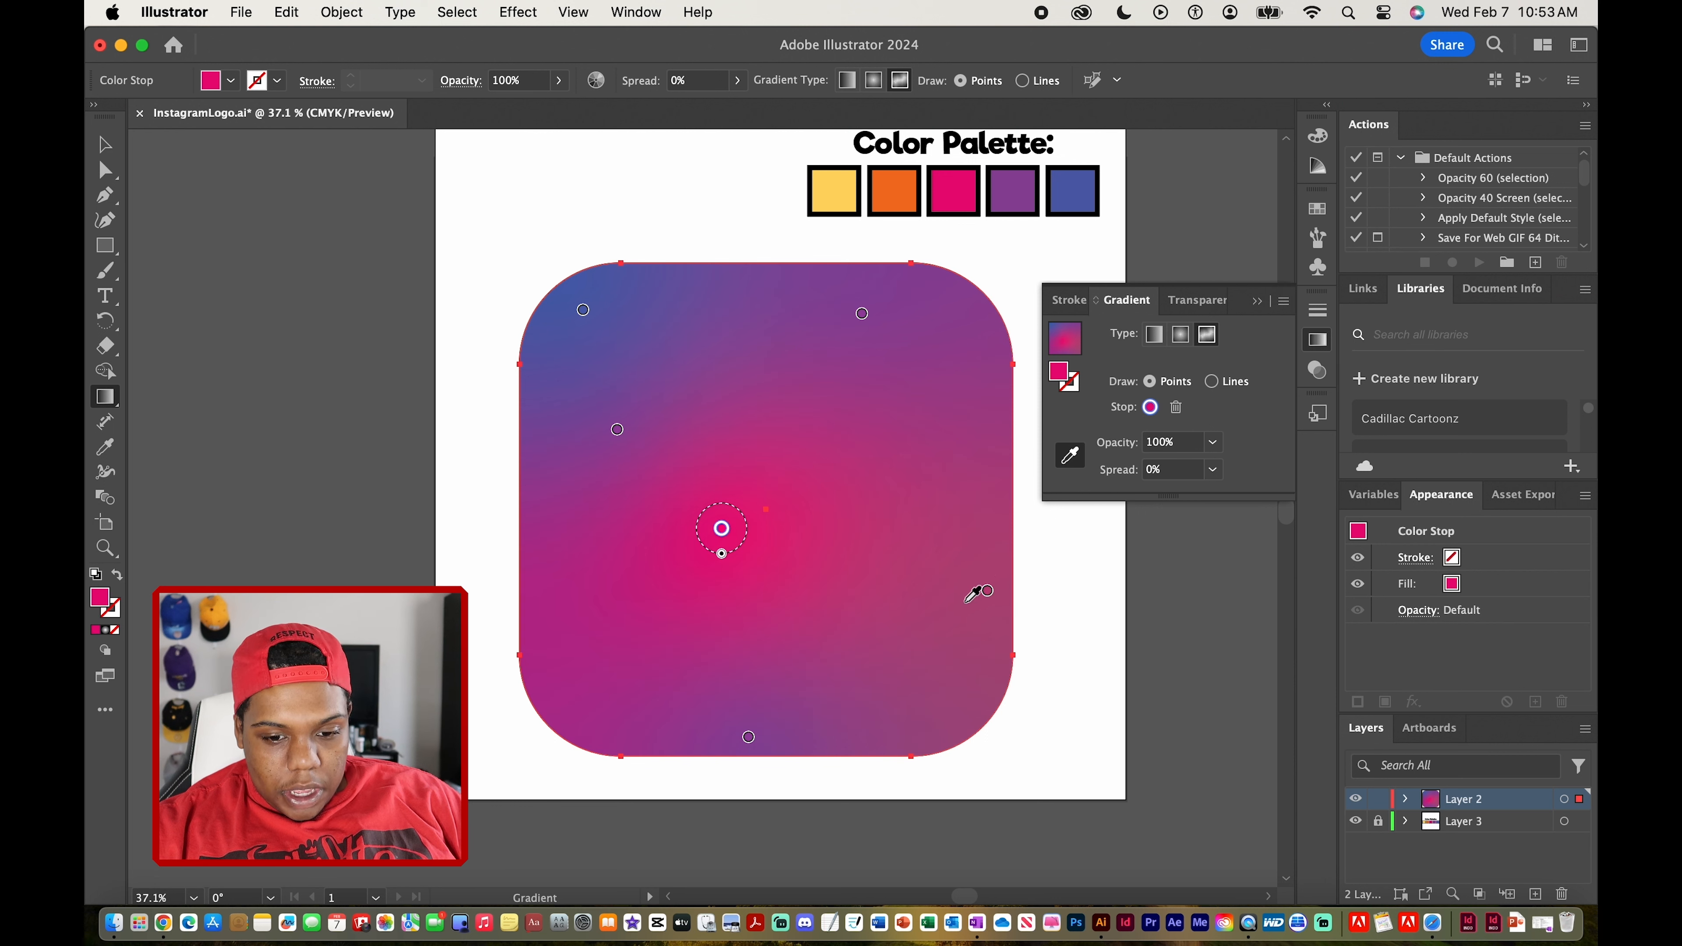
# Select the gradient point on the right edge for recoloring
pyautogui.click(987, 590)
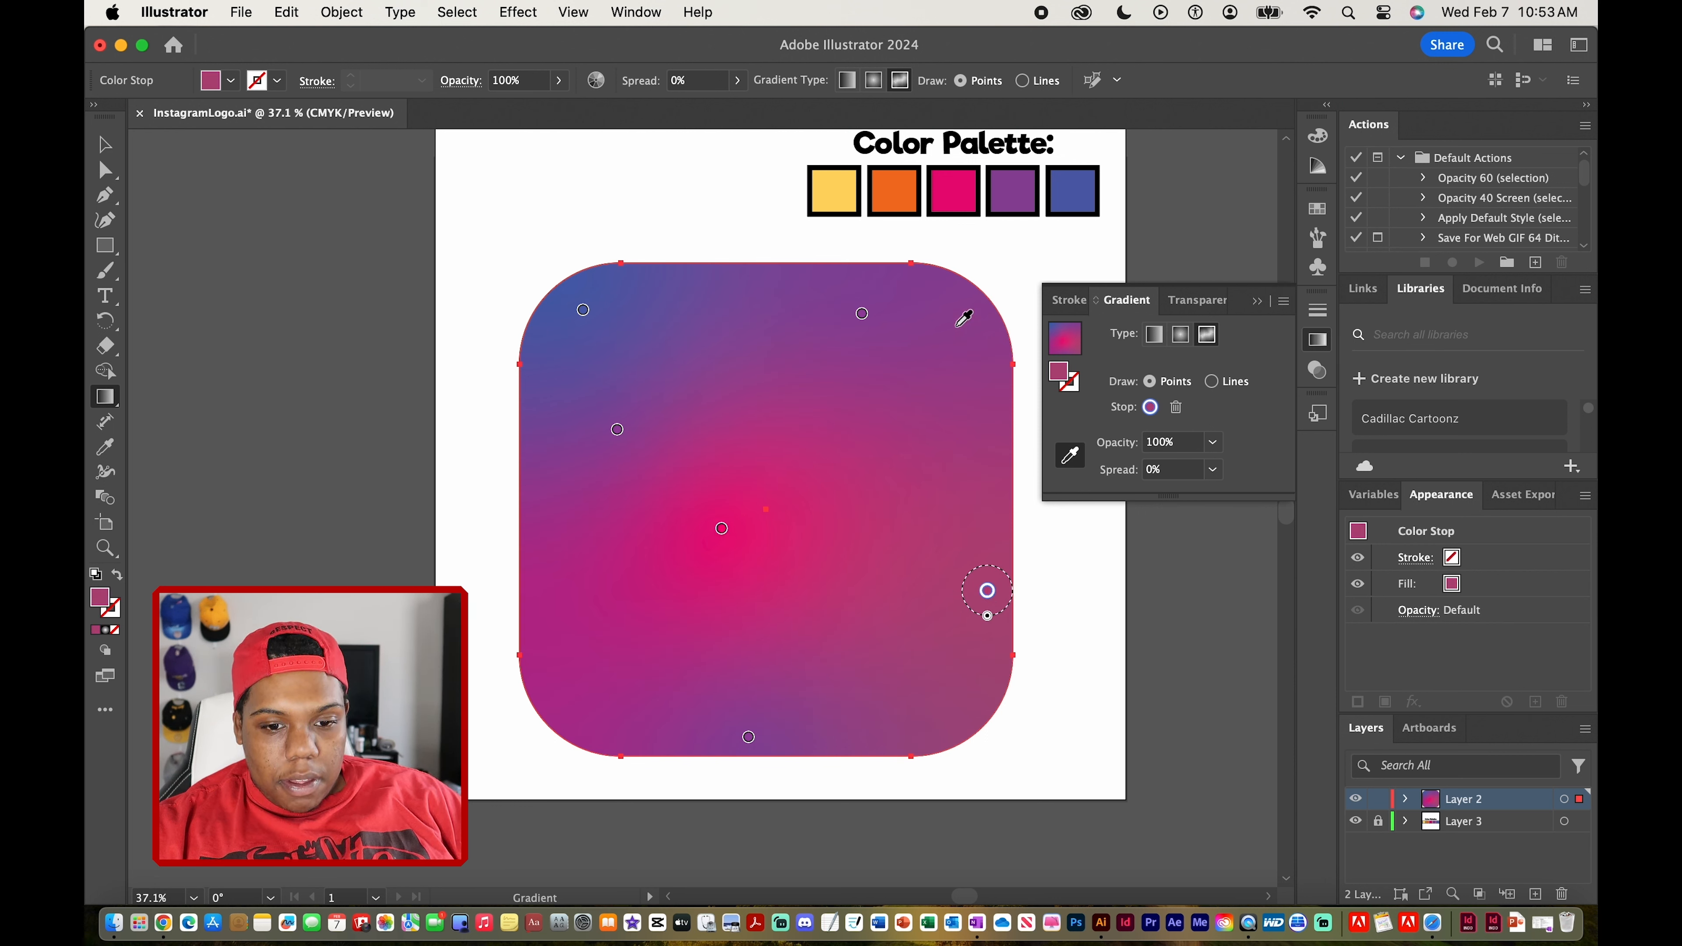
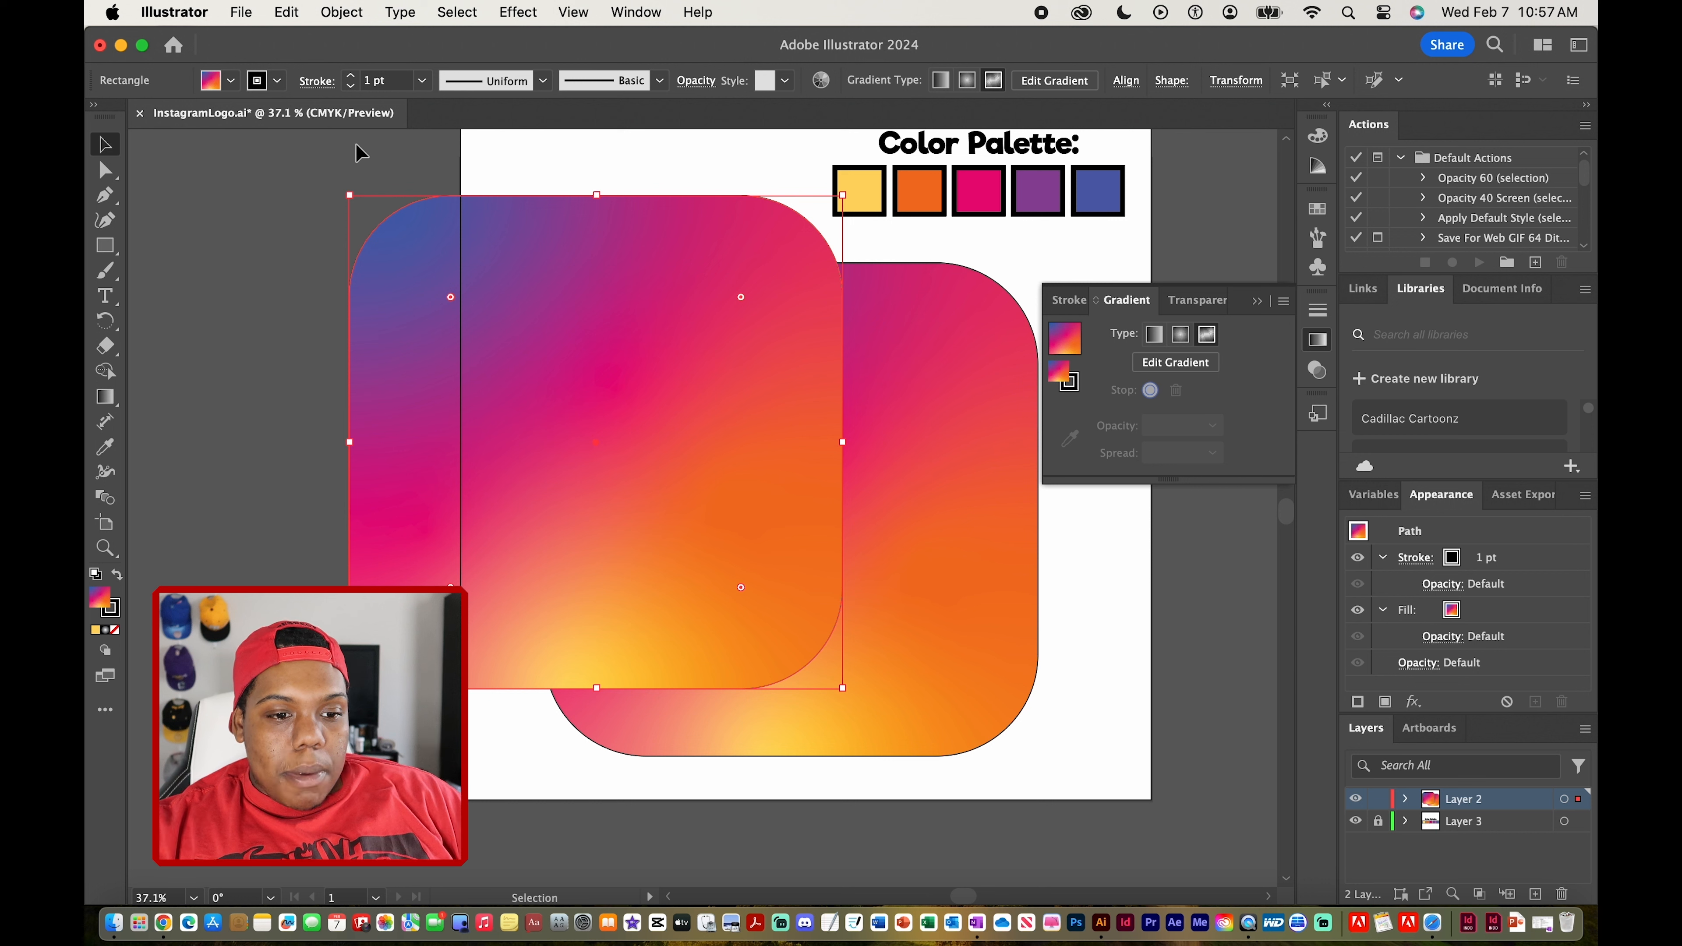
# Set the copied rounded rectangle's fill to none and its stroke color to white
pyautogui.click(231, 83)
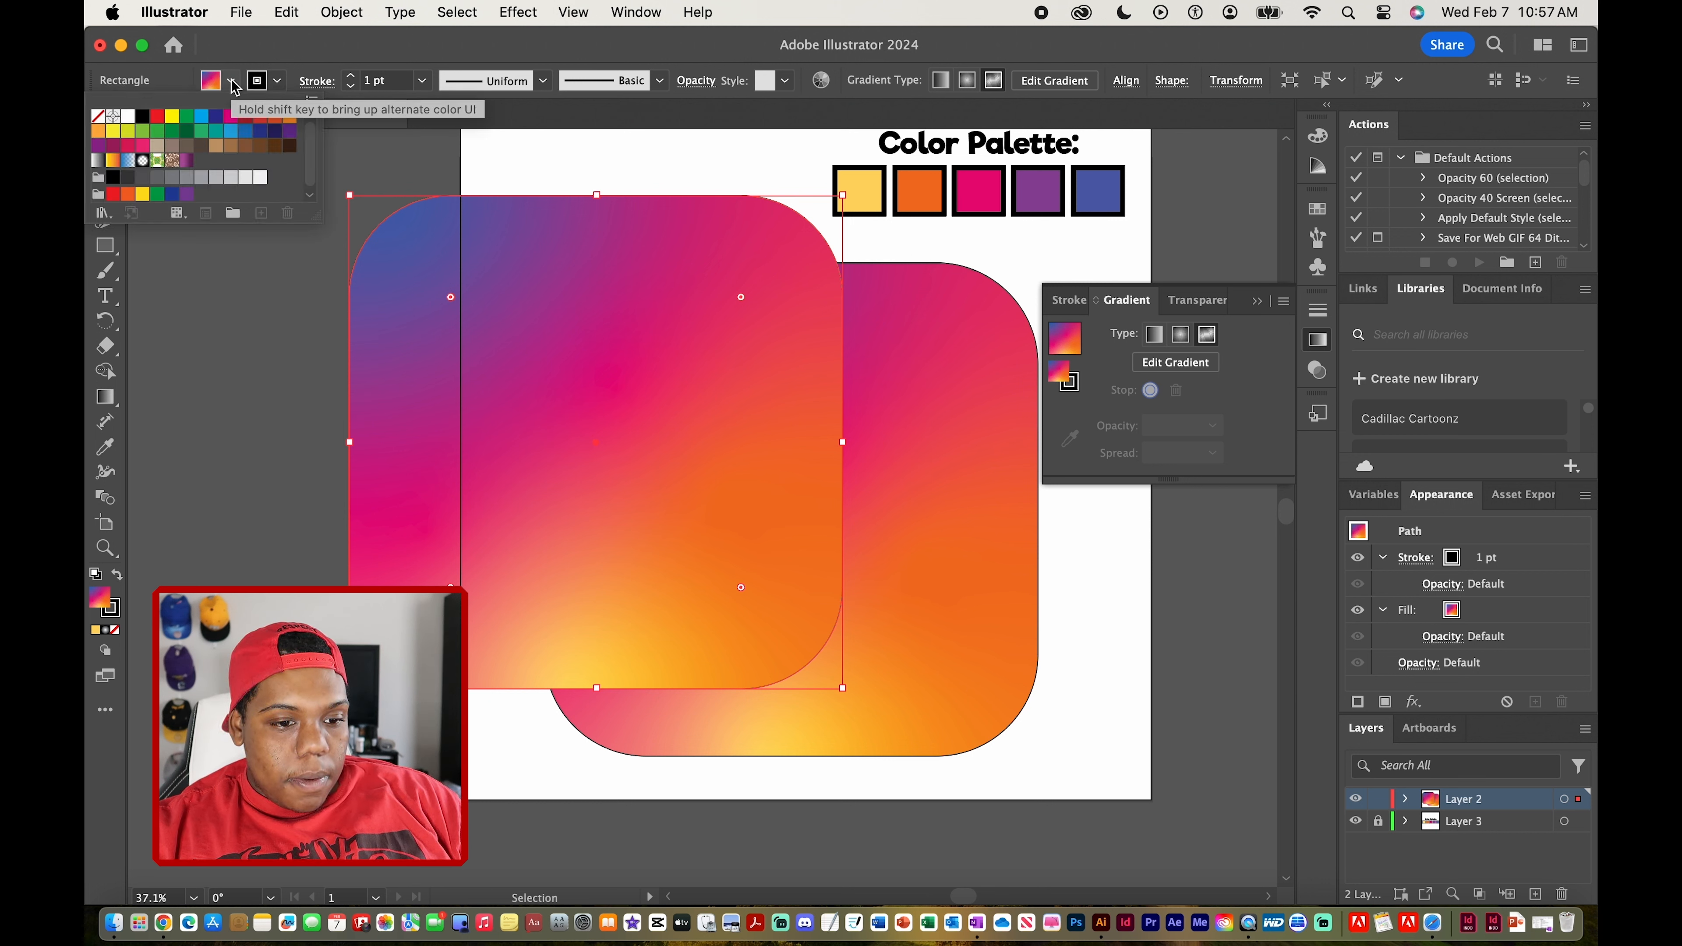
pyautogui.click(101, 119)
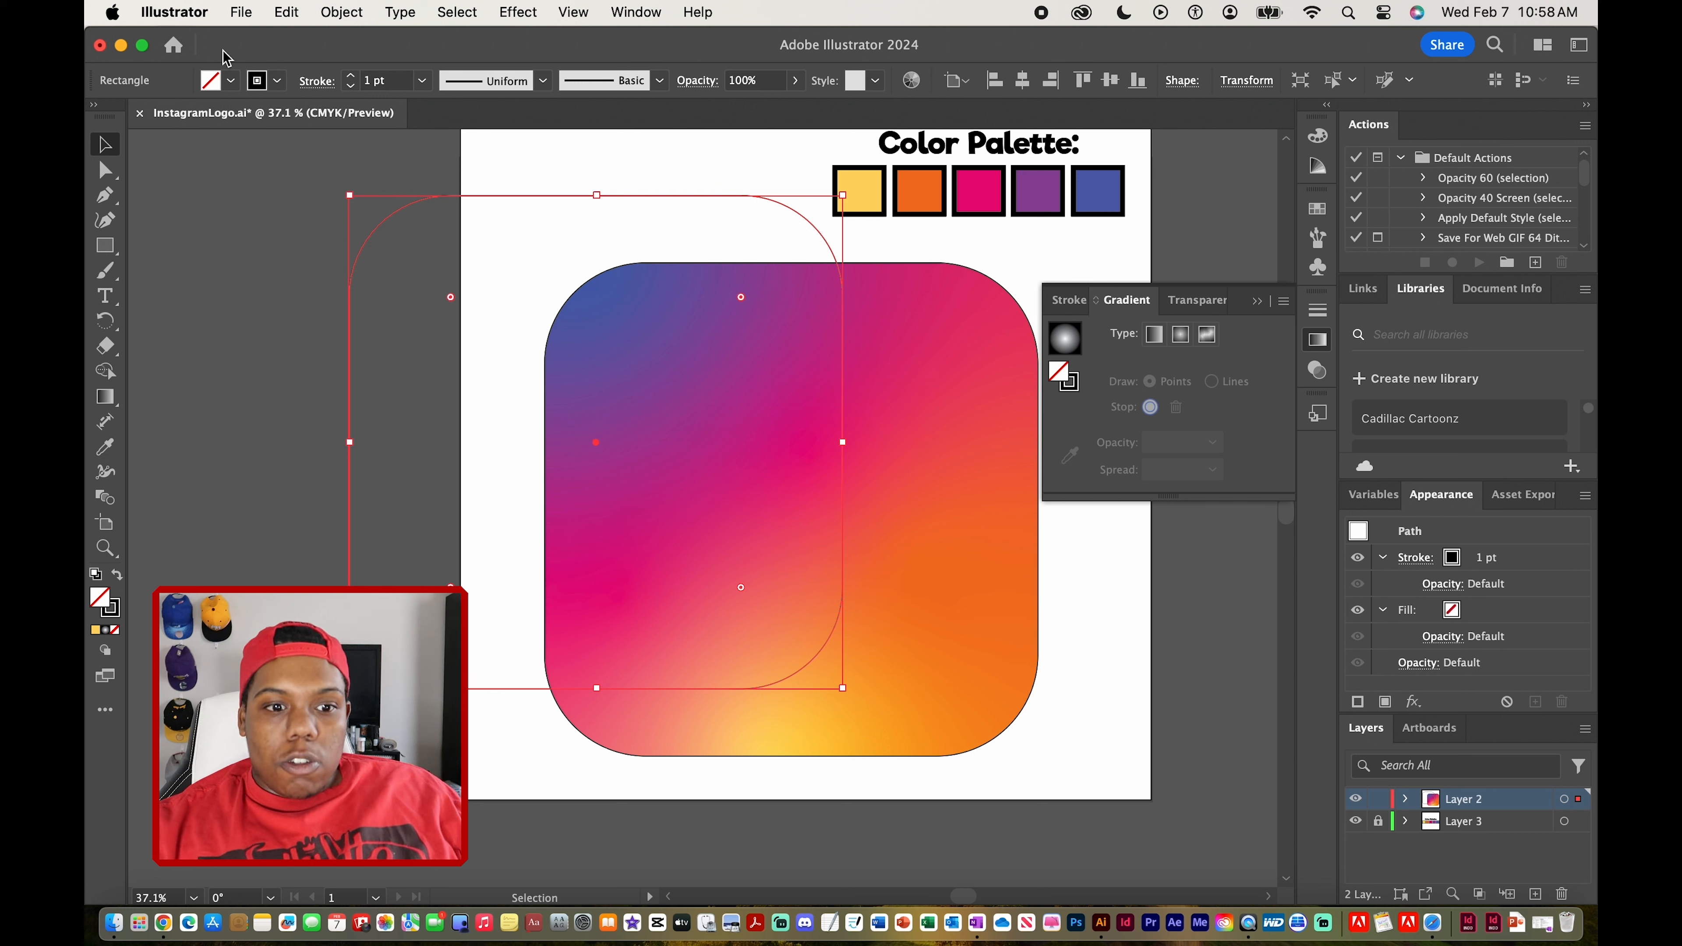
pyautogui.click(277, 80)
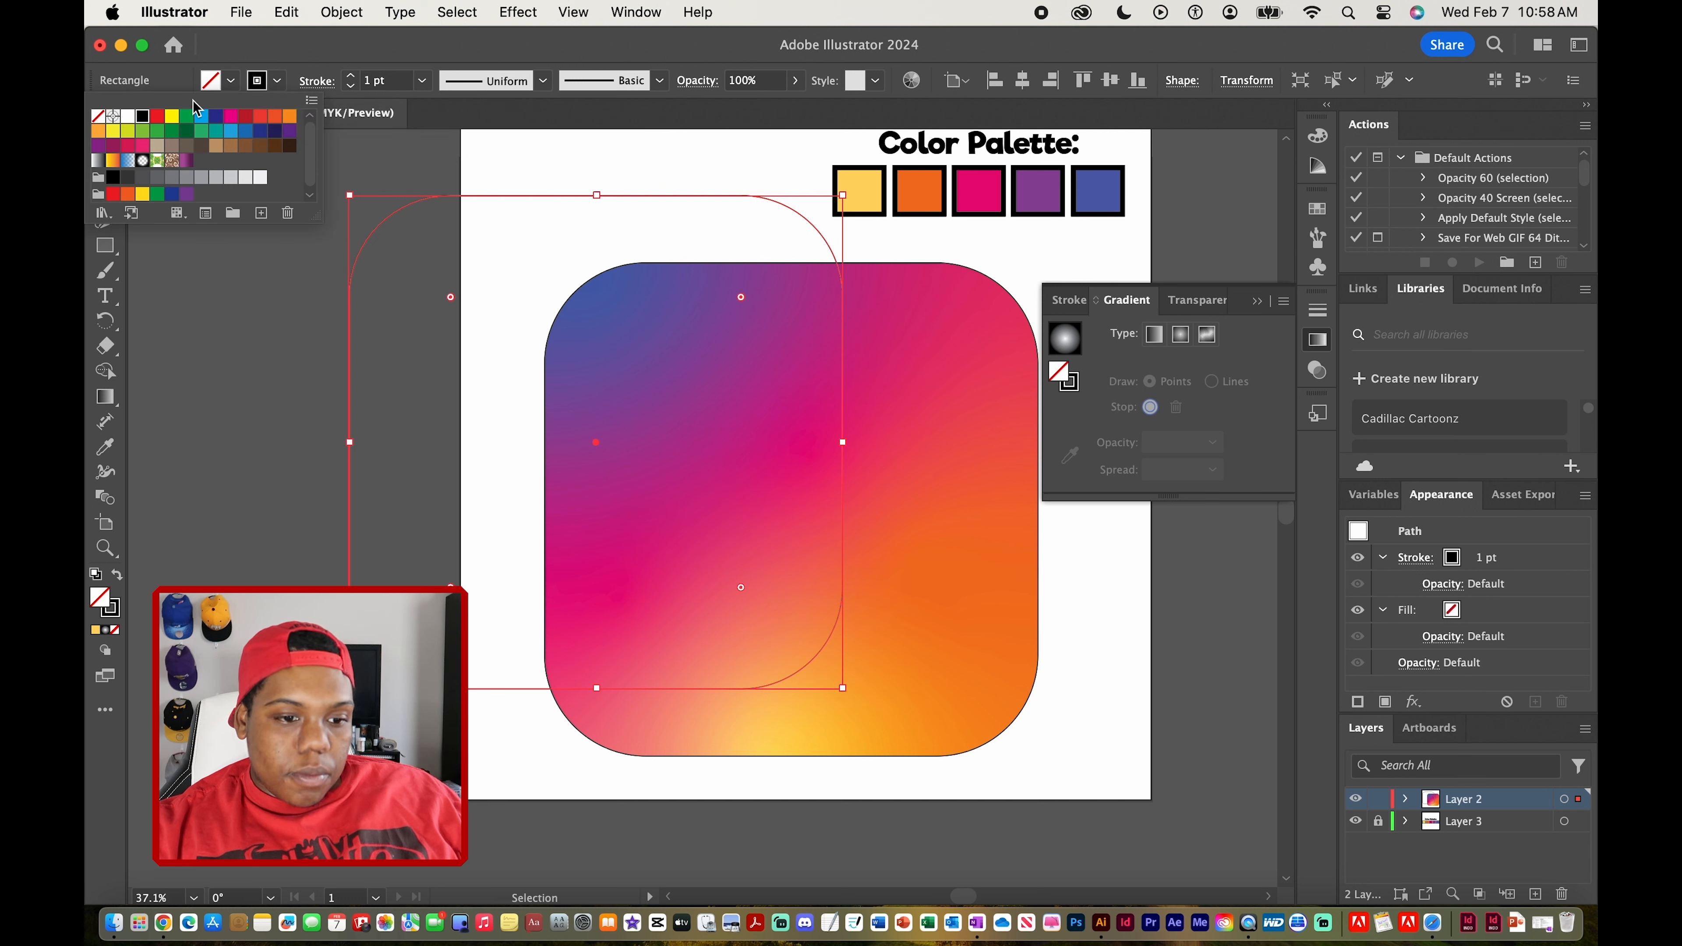
pyautogui.click(129, 118)
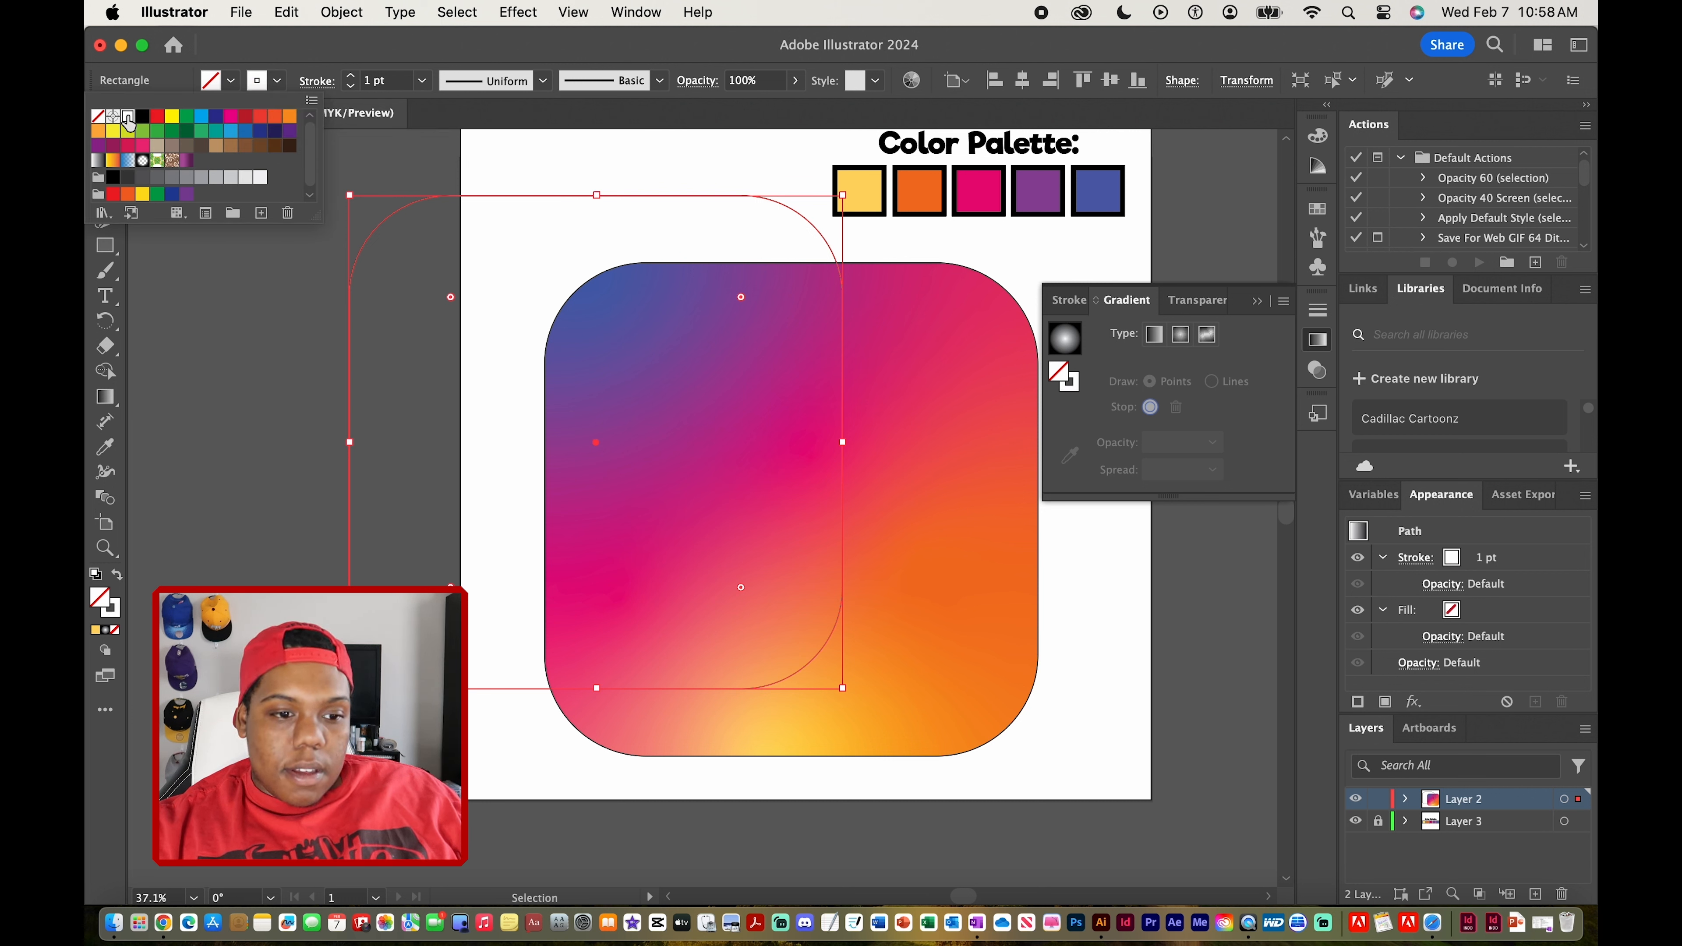
pyautogui.click(316, 58)
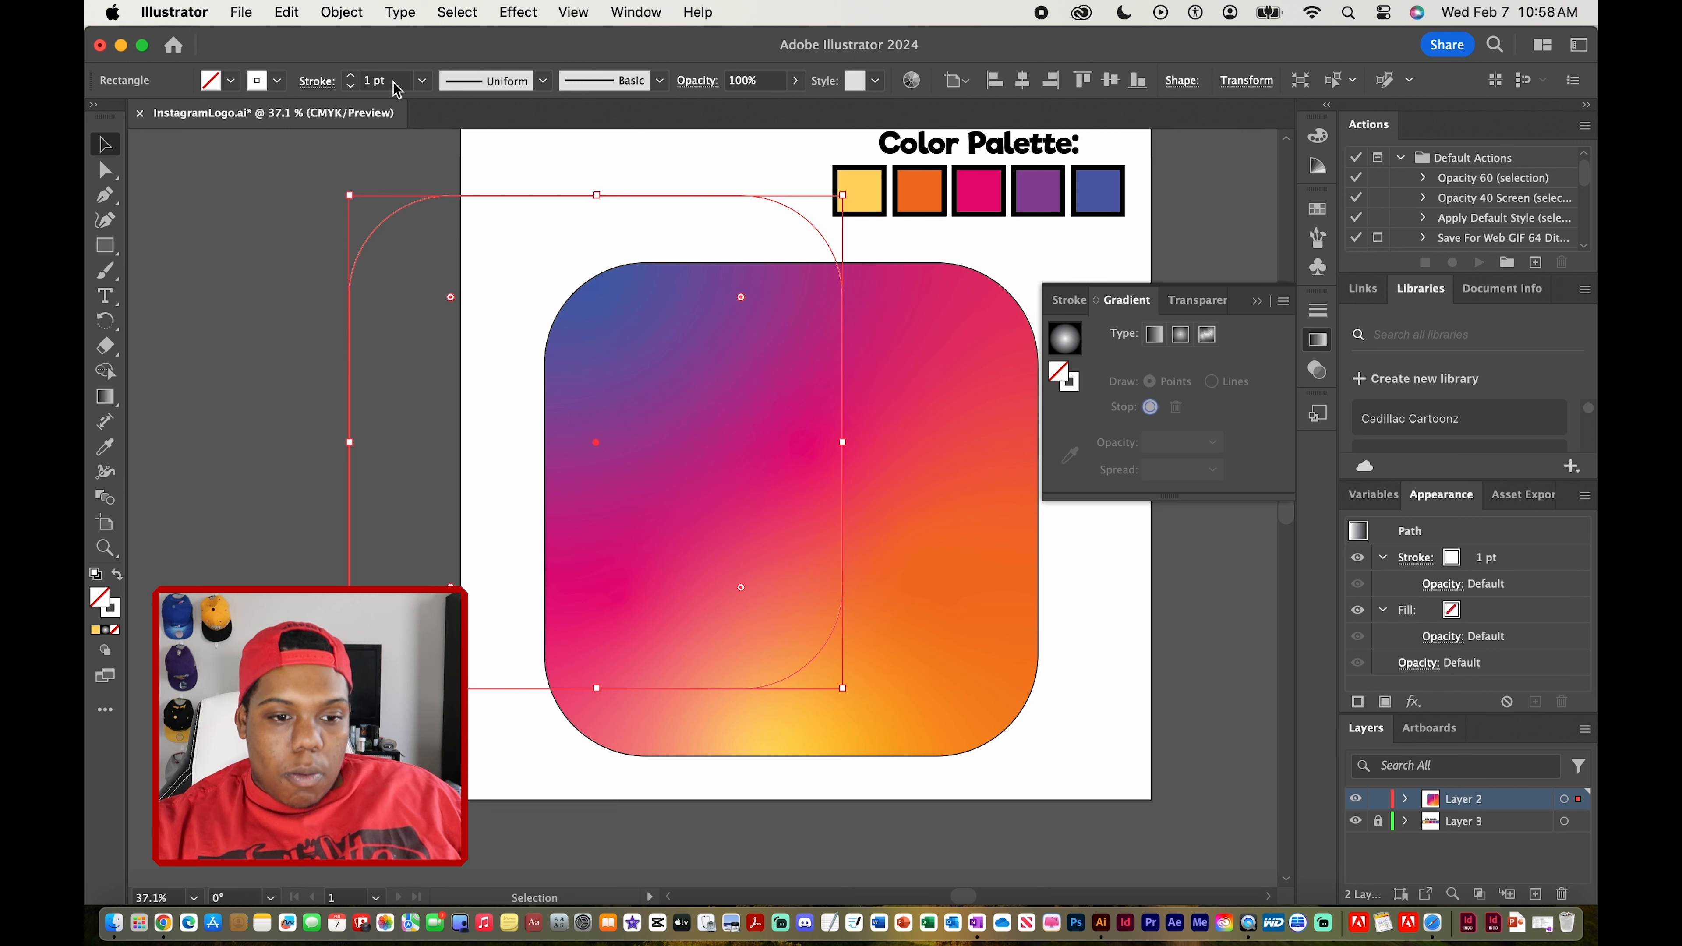
# Increase the rectangle's stroke weight to 35 pt
pyautogui.click(351, 75)
pyautogui.click(352, 75)
pyautogui.click(352, 75)
pyautogui.click(352, 74)
pyautogui.click(352, 75)
pyautogui.click(352, 74)
pyautogui.click(352, 74)
pyautogui.click(351, 75)
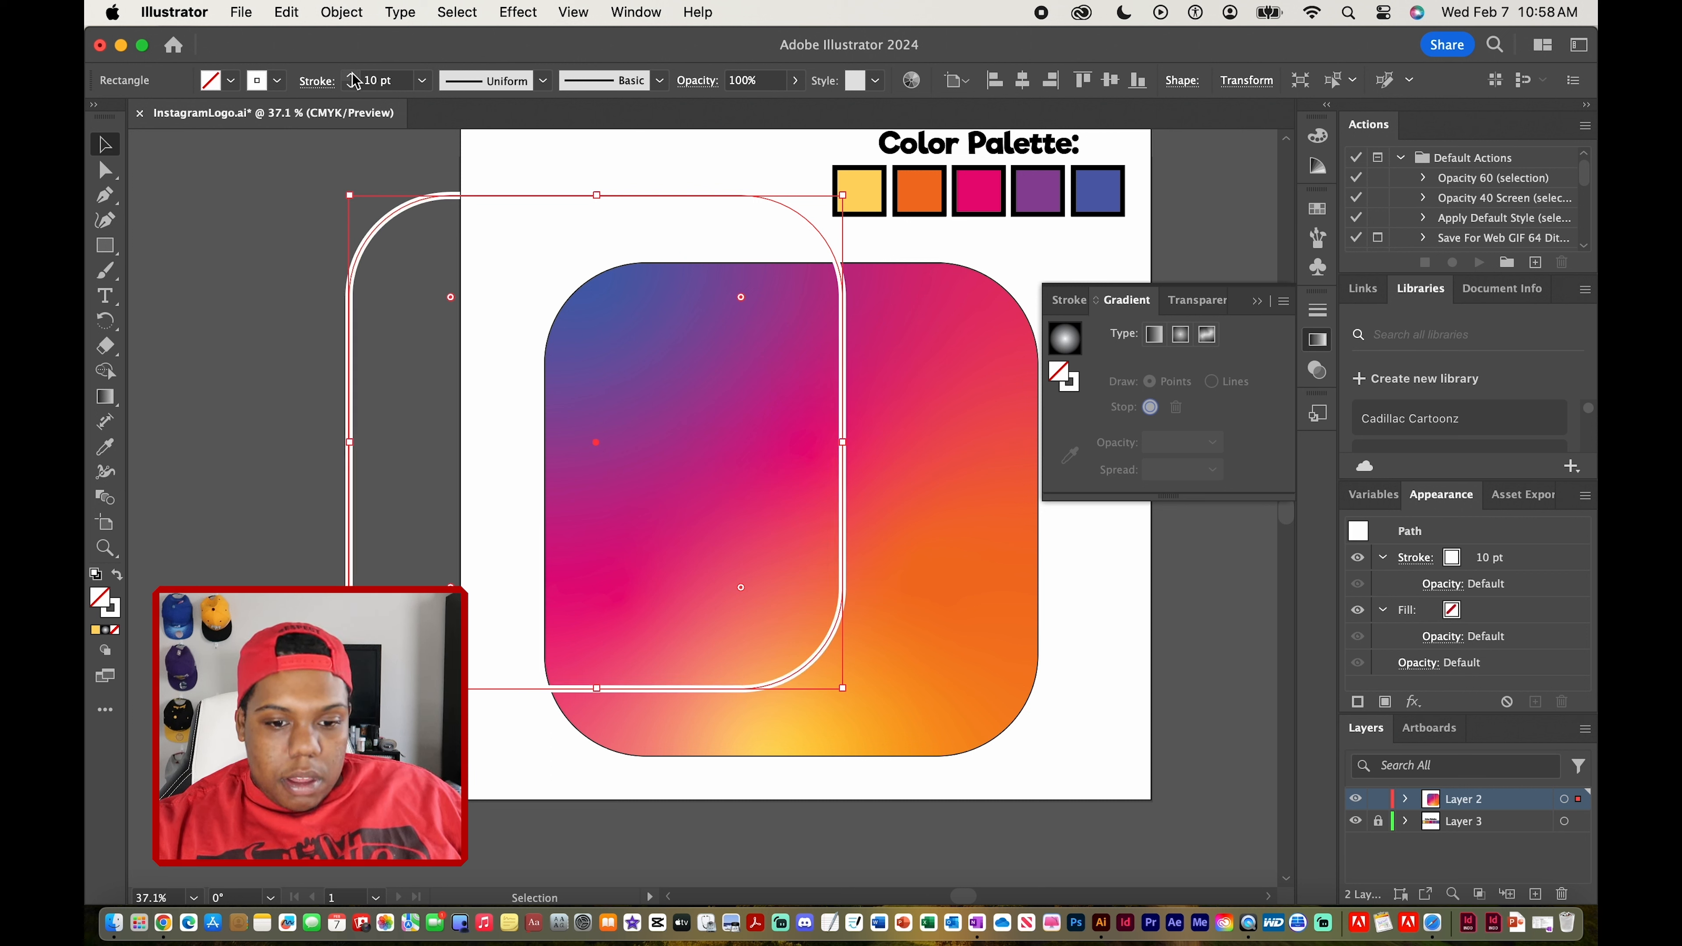
pyautogui.click(352, 75)
pyautogui.click(351, 75)
pyautogui.click(352, 75)
pyautogui.click(352, 75)
pyautogui.click(352, 75)
pyautogui.click(352, 75)
pyautogui.click(352, 75)
pyautogui.click(352, 75)
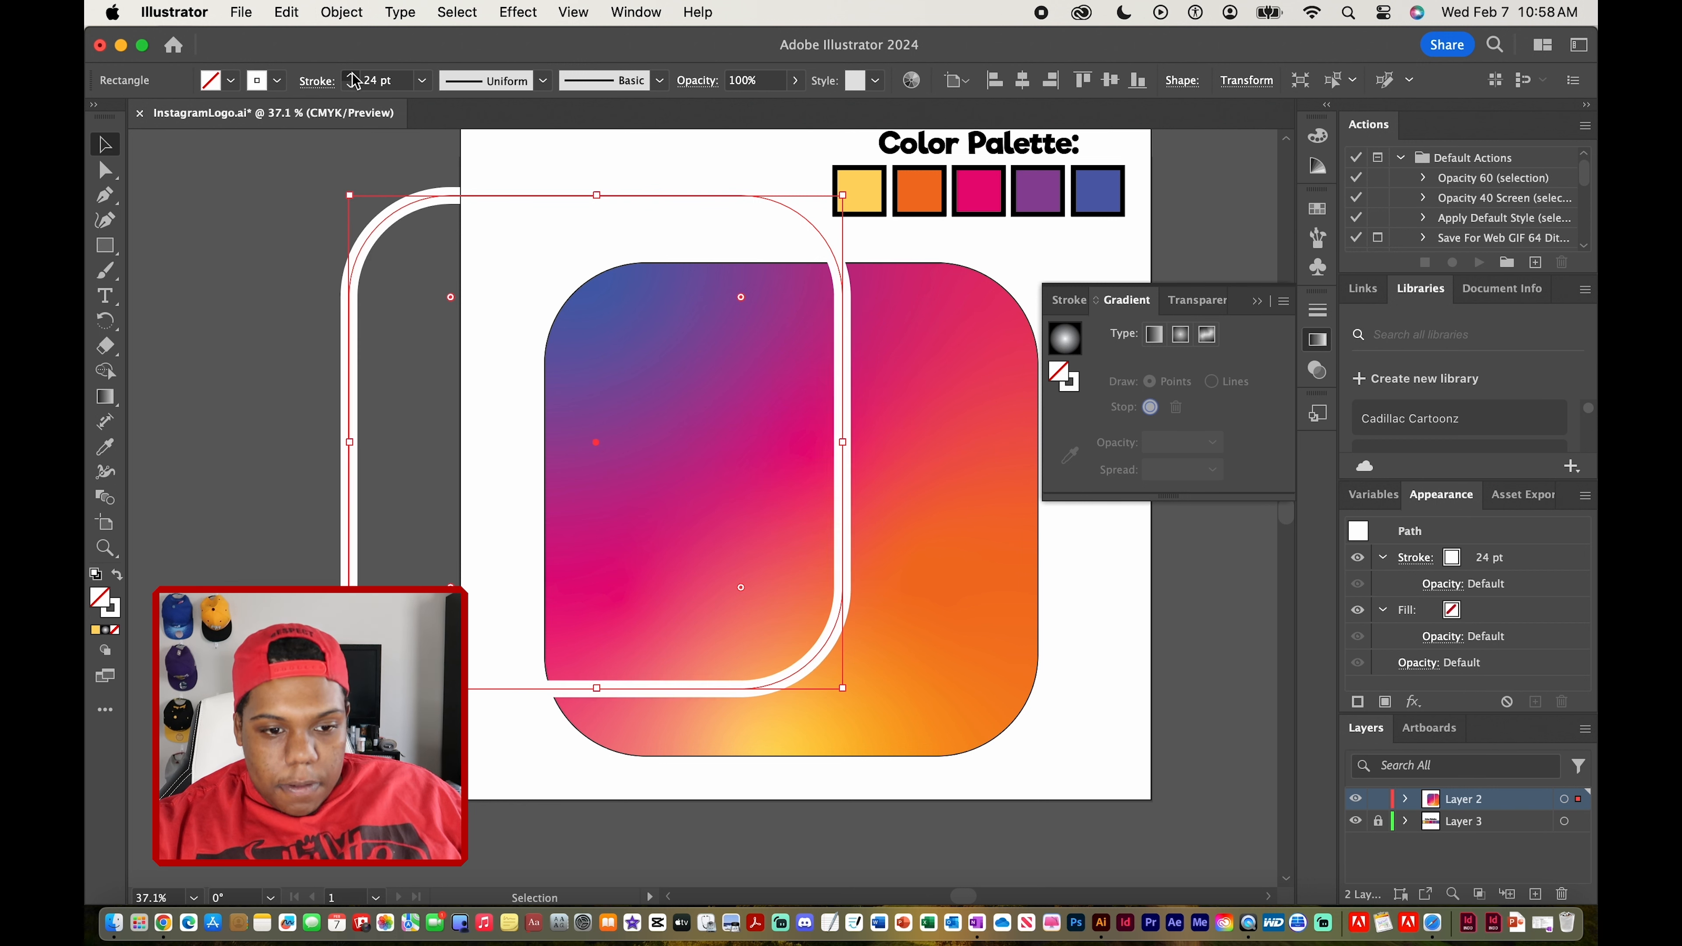
pyautogui.click(352, 75)
pyautogui.click(351, 75)
pyautogui.click(352, 75)
pyautogui.click(351, 75)
pyautogui.click(352, 75)
pyautogui.click(352, 76)
pyautogui.click(352, 75)
pyautogui.click(352, 76)
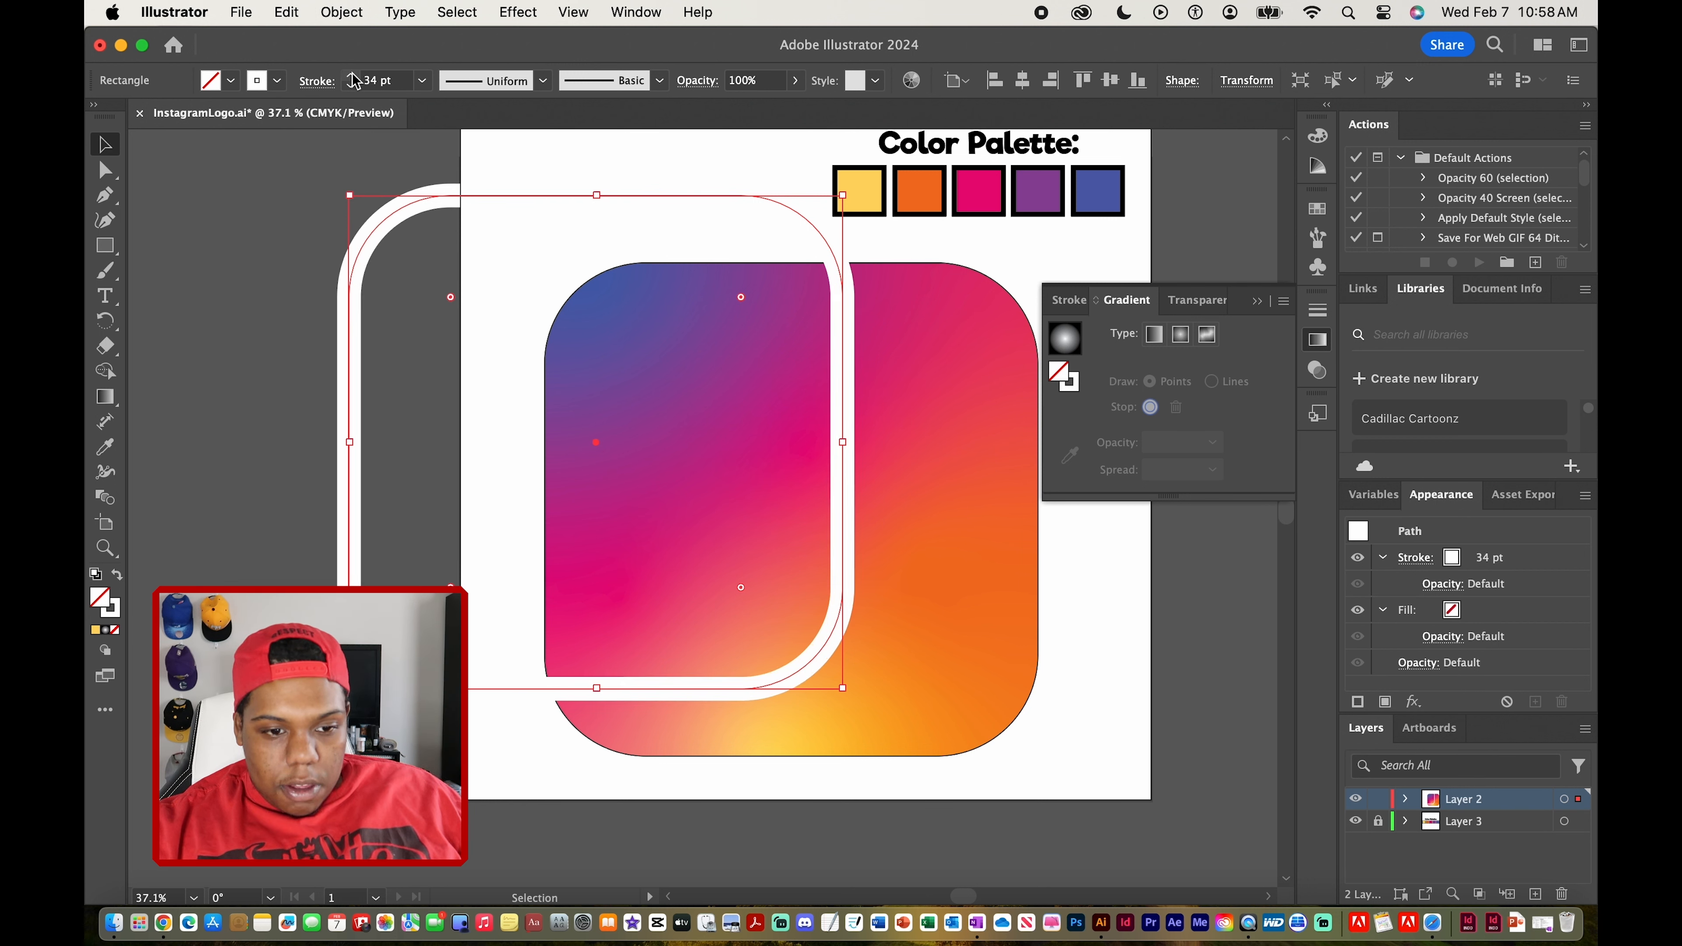
pyautogui.click(352, 75)
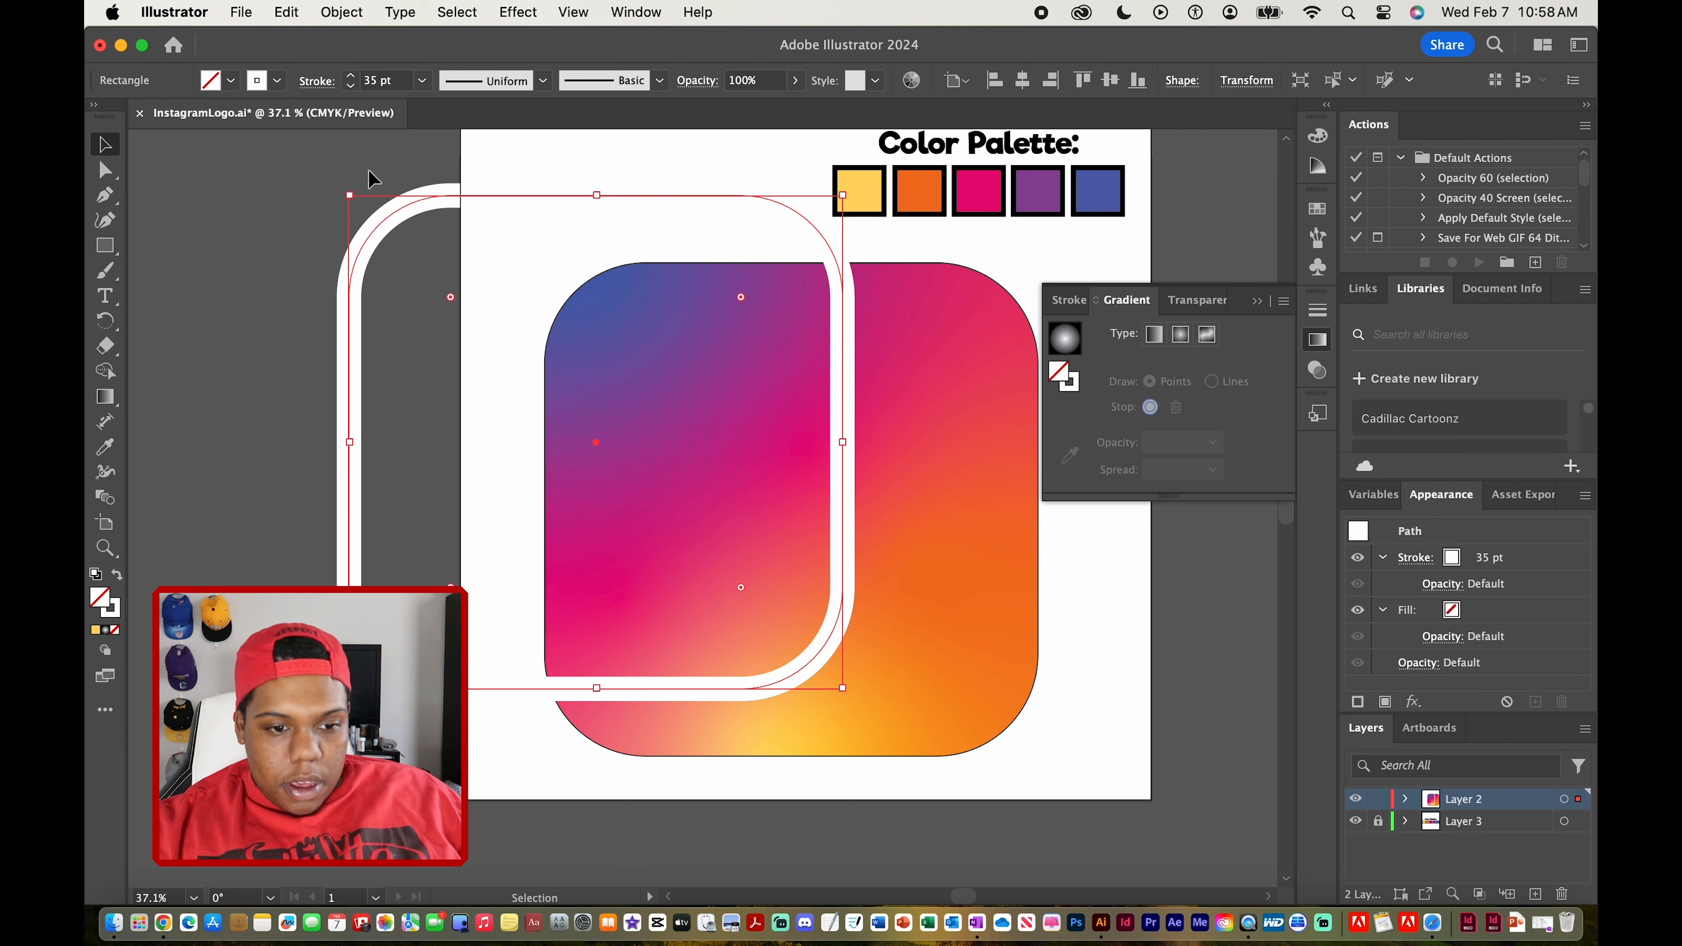
# Scale the white-stroked rectangle down proportionally and position it centered inside the gradient square
pyautogui.click(348, 210)
pyautogui.click(351, 215)
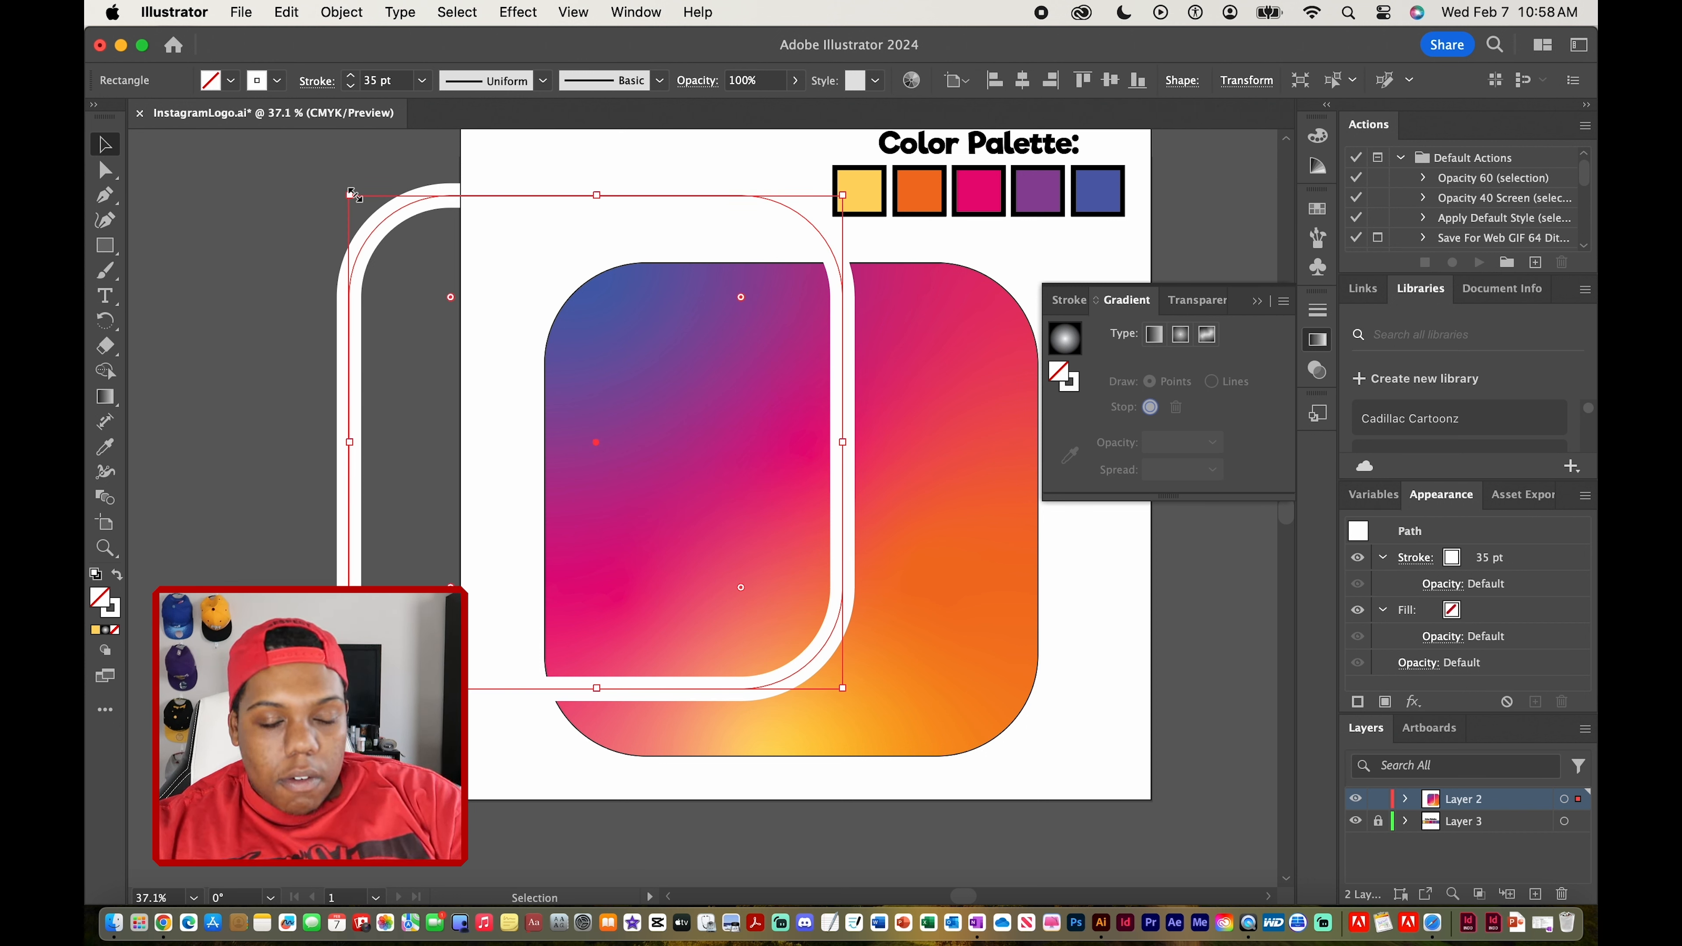
pyautogui.moveTo(353, 194); pyautogui.dragTo(480, 281)
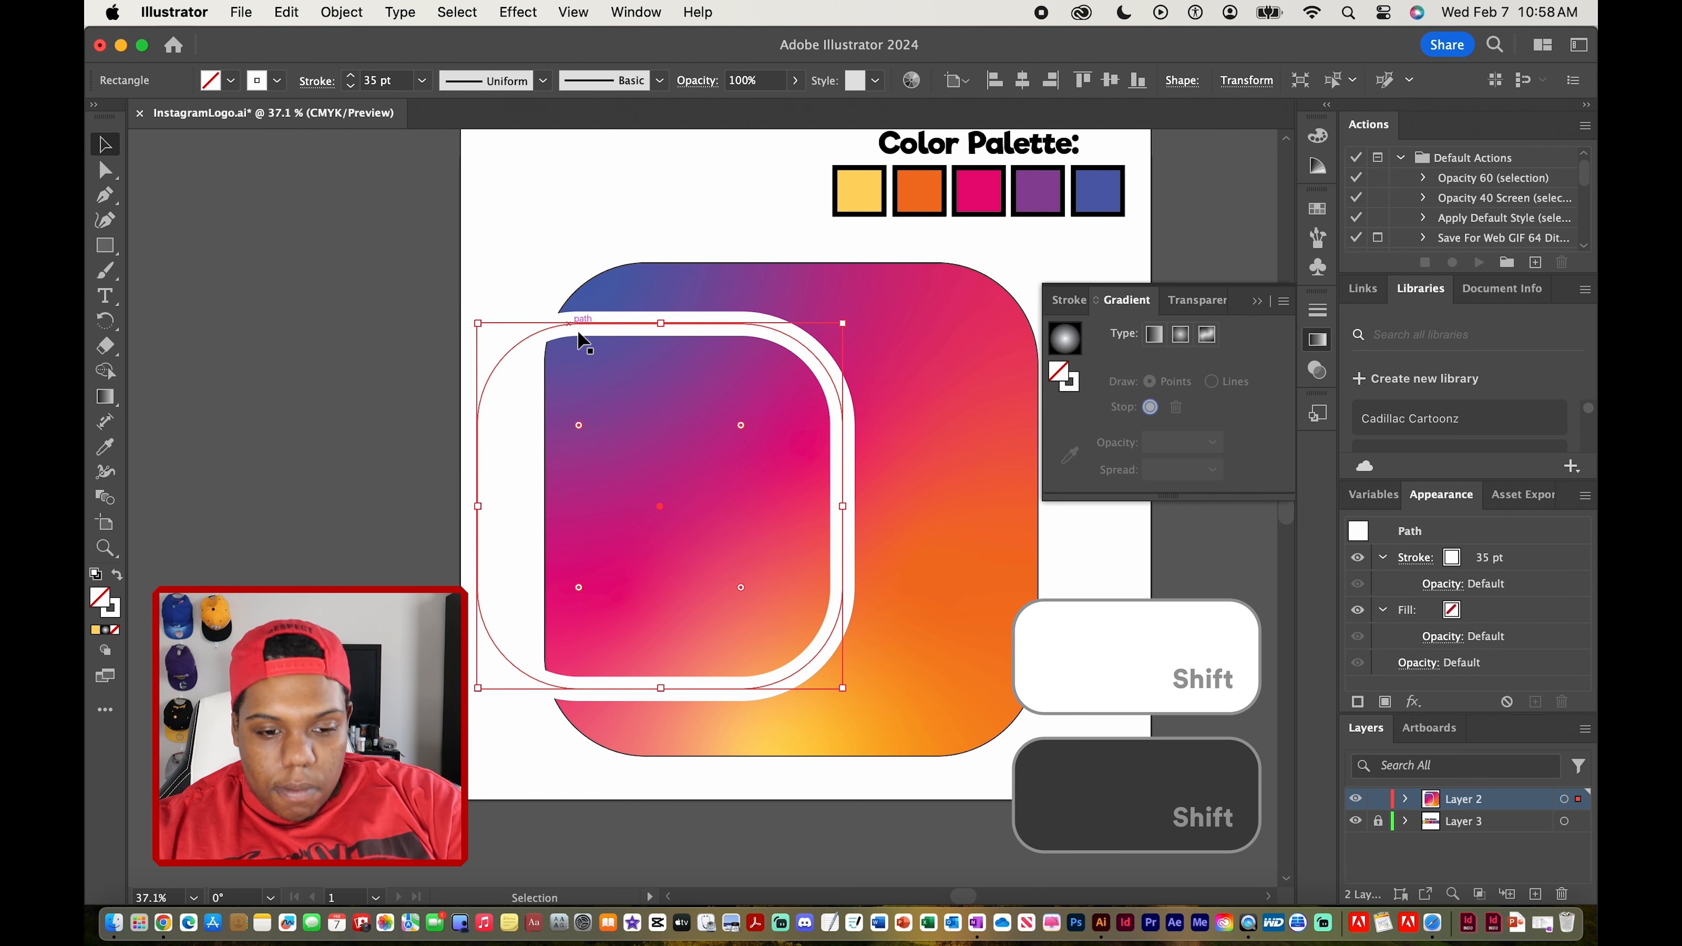
pyautogui.moveTo(579, 325); pyautogui.dragTo(710, 326)
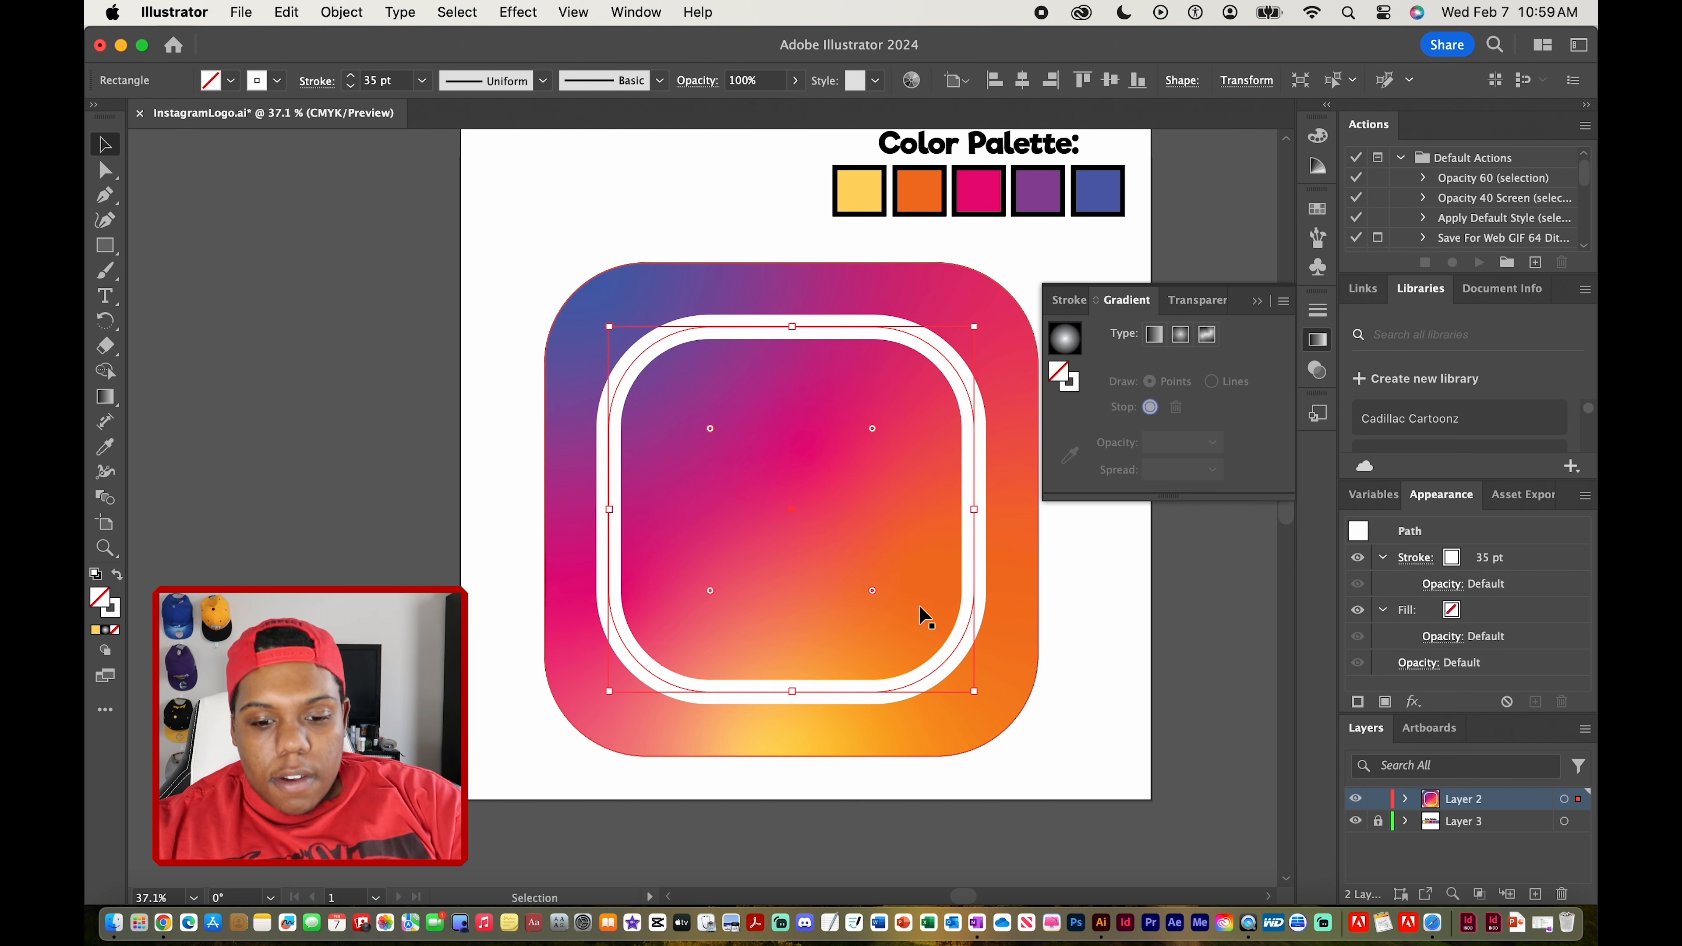
pyautogui.moveTo(975, 694); pyautogui.dragTo(952, 625)
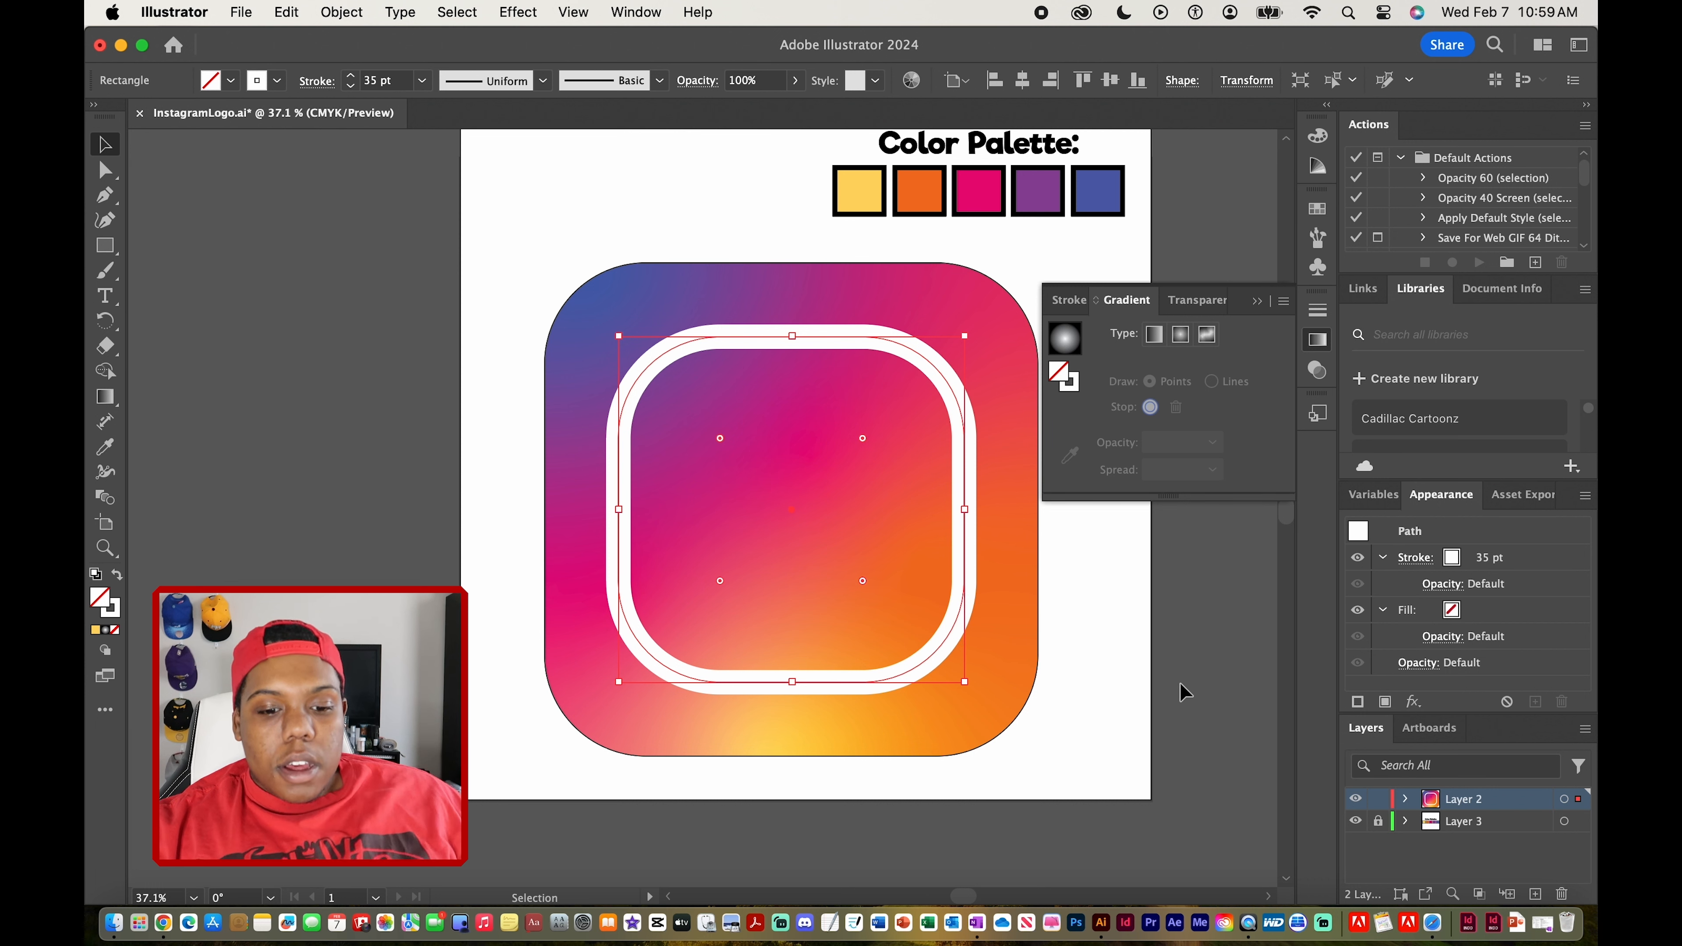
pyautogui.click(1168, 669)
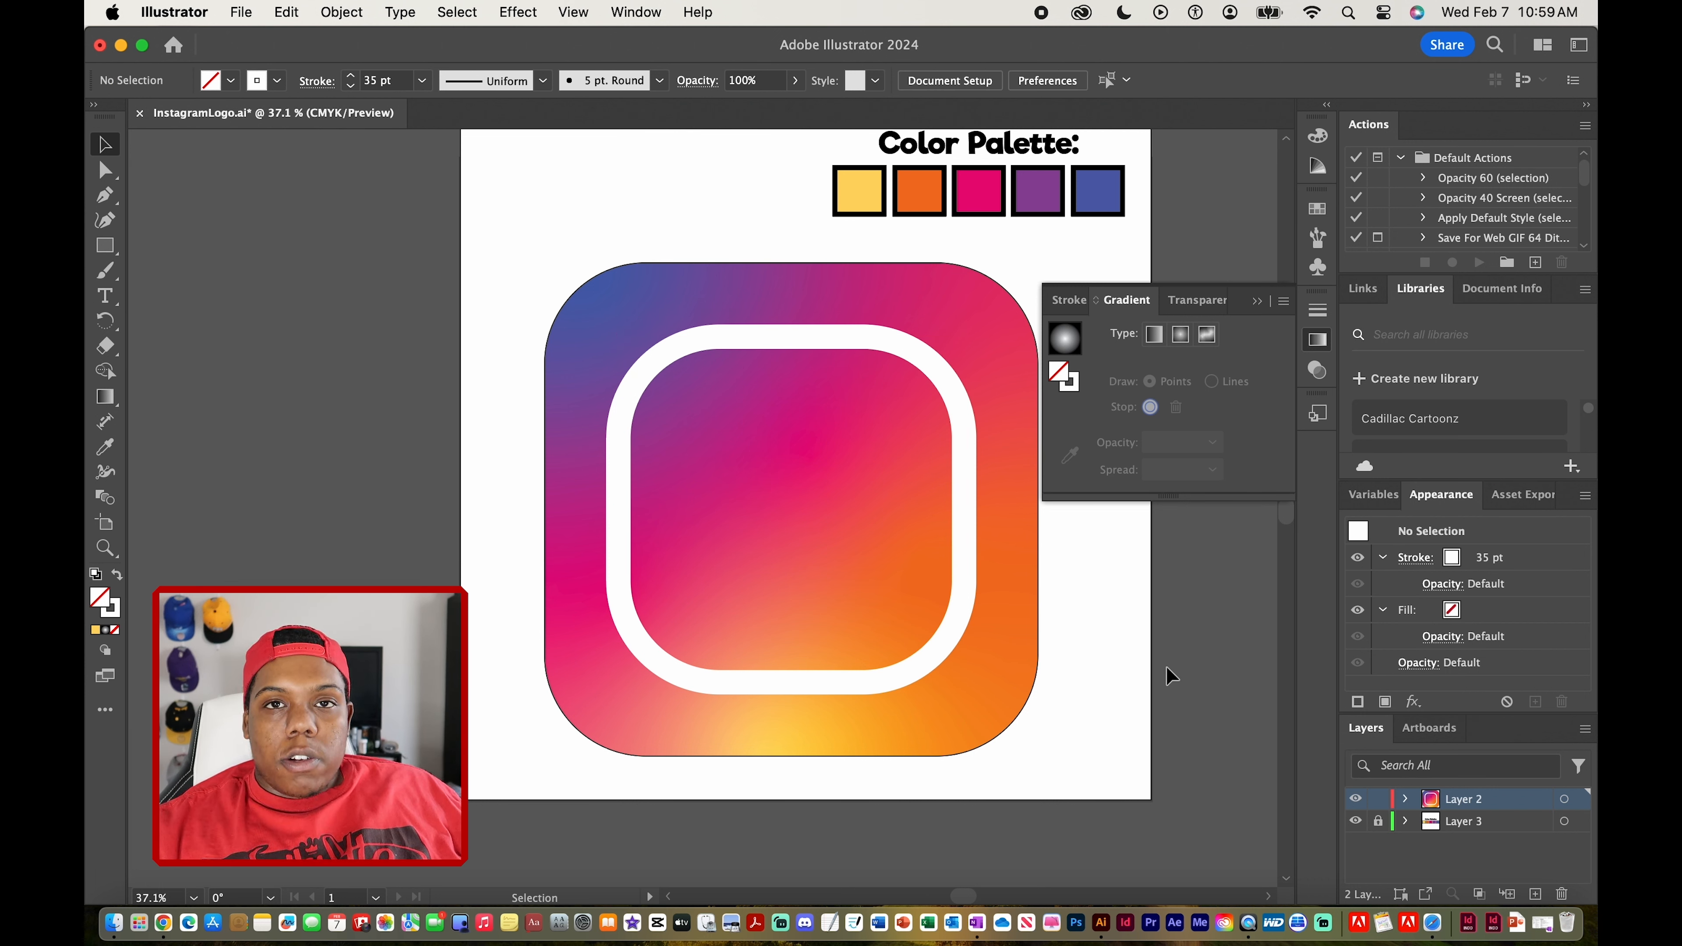
# Reduce the corner roundness of the white frame rectangle
pyautogui.click(947, 387)
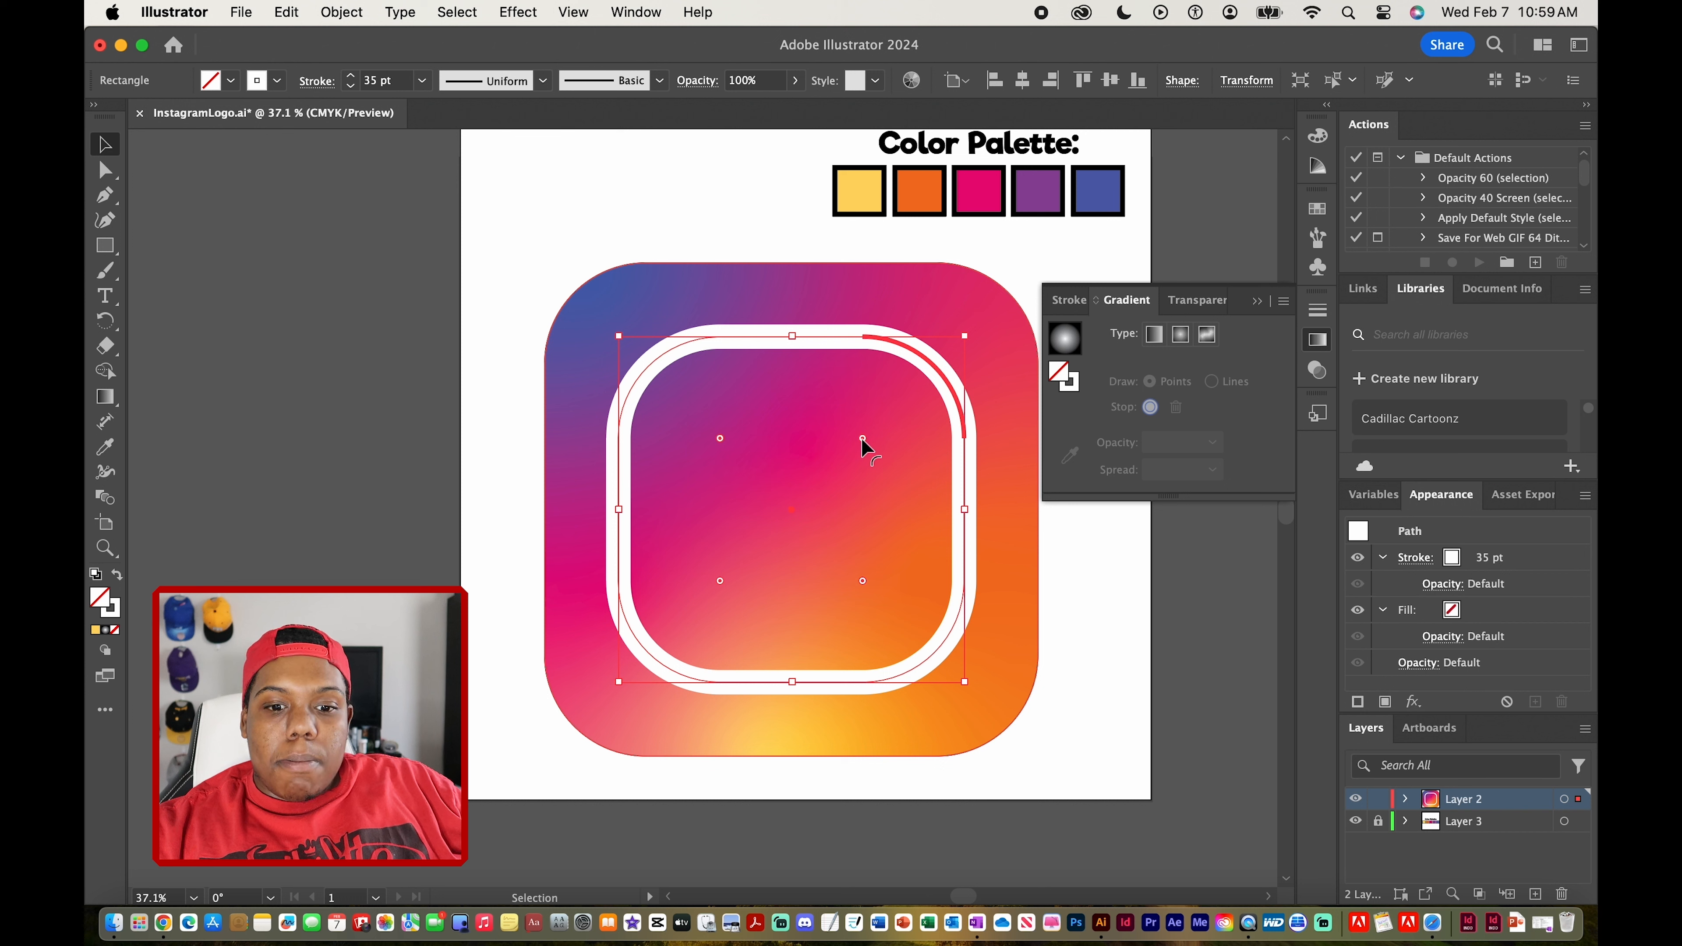
pyautogui.moveTo(862, 438); pyautogui.dragTo(897, 407)
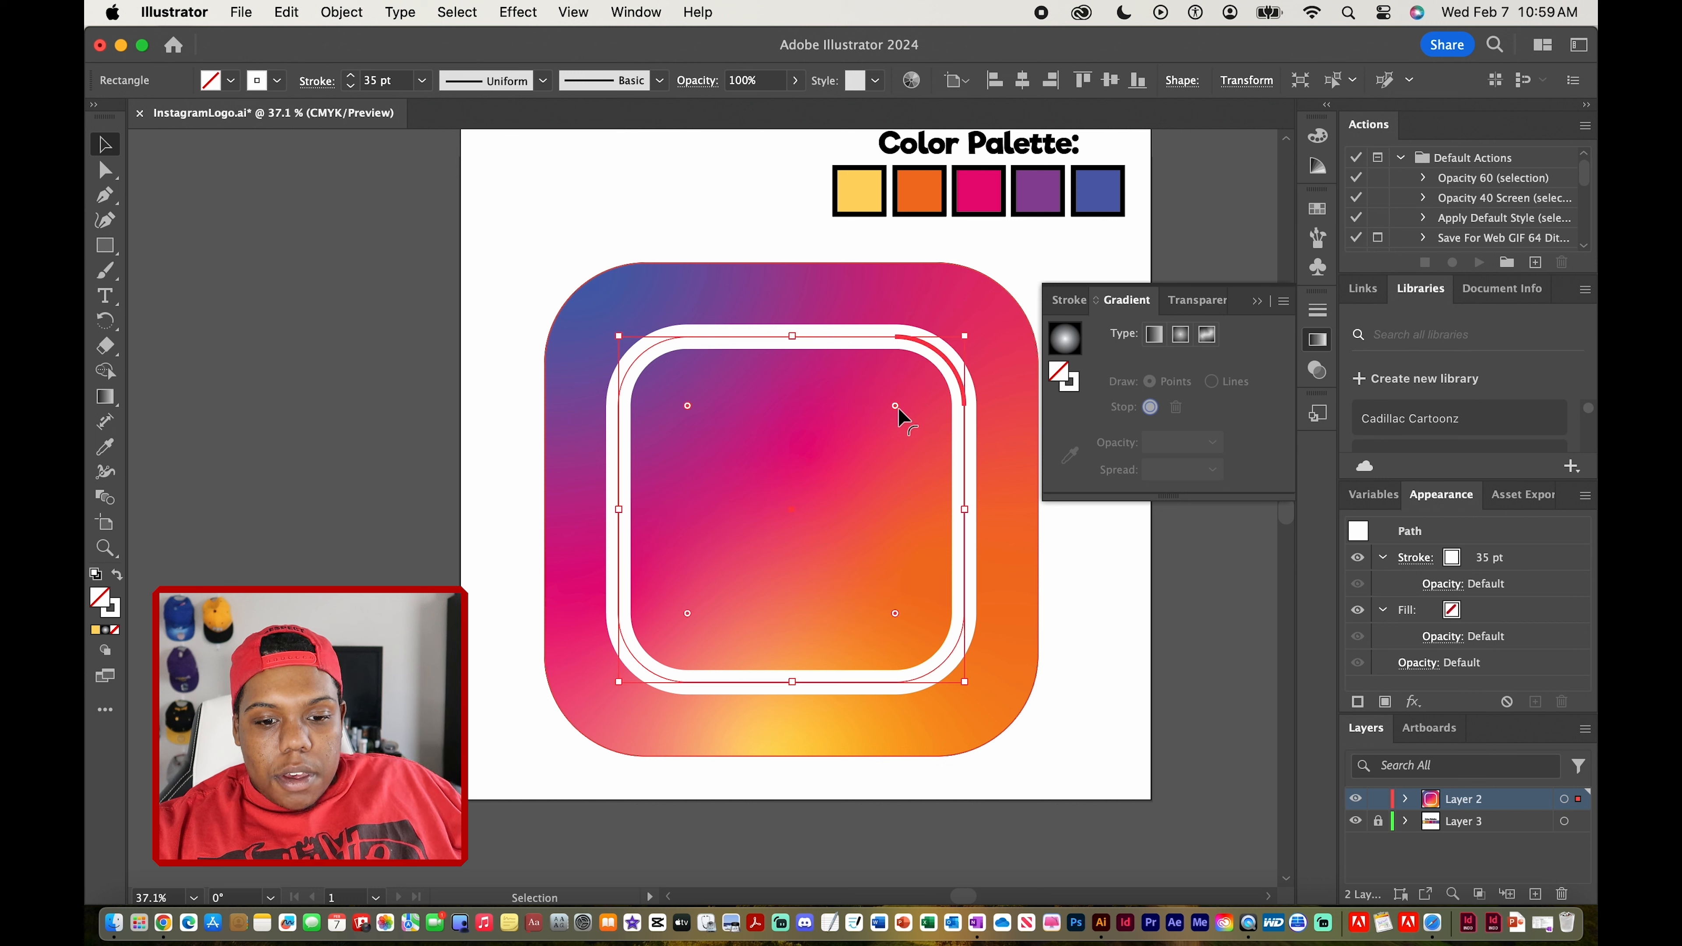
pyautogui.click(1209, 679)
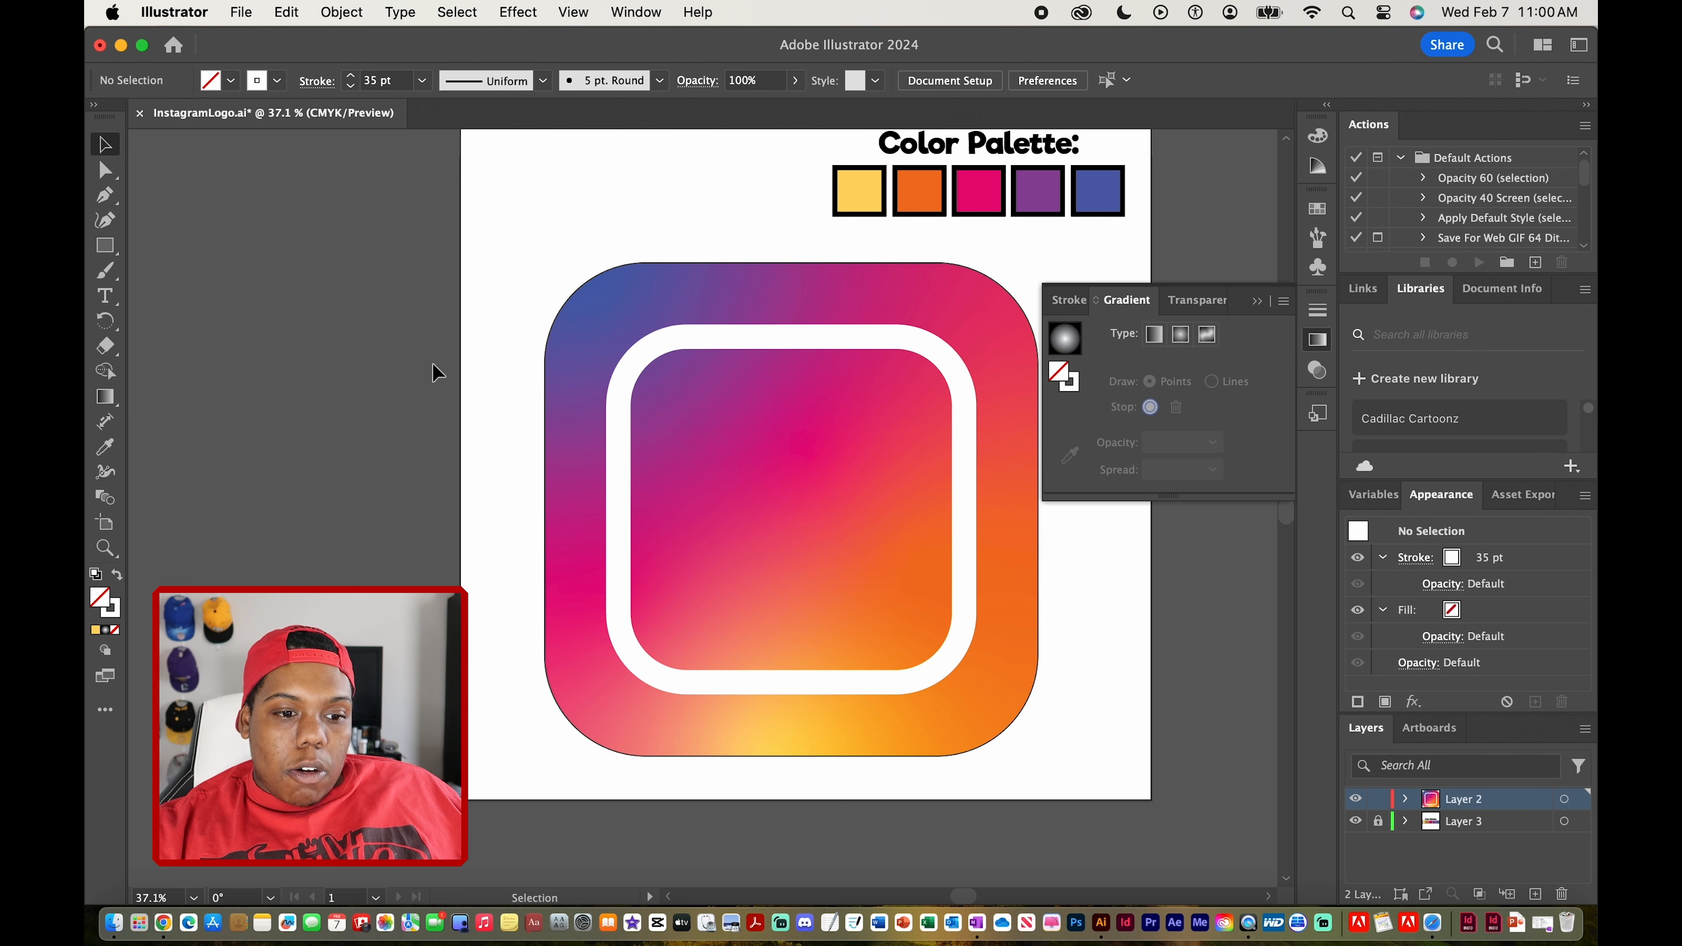
# Draw a perfect circle inside the frame with the Ellipse tool
pyautogui.click(108, 254)
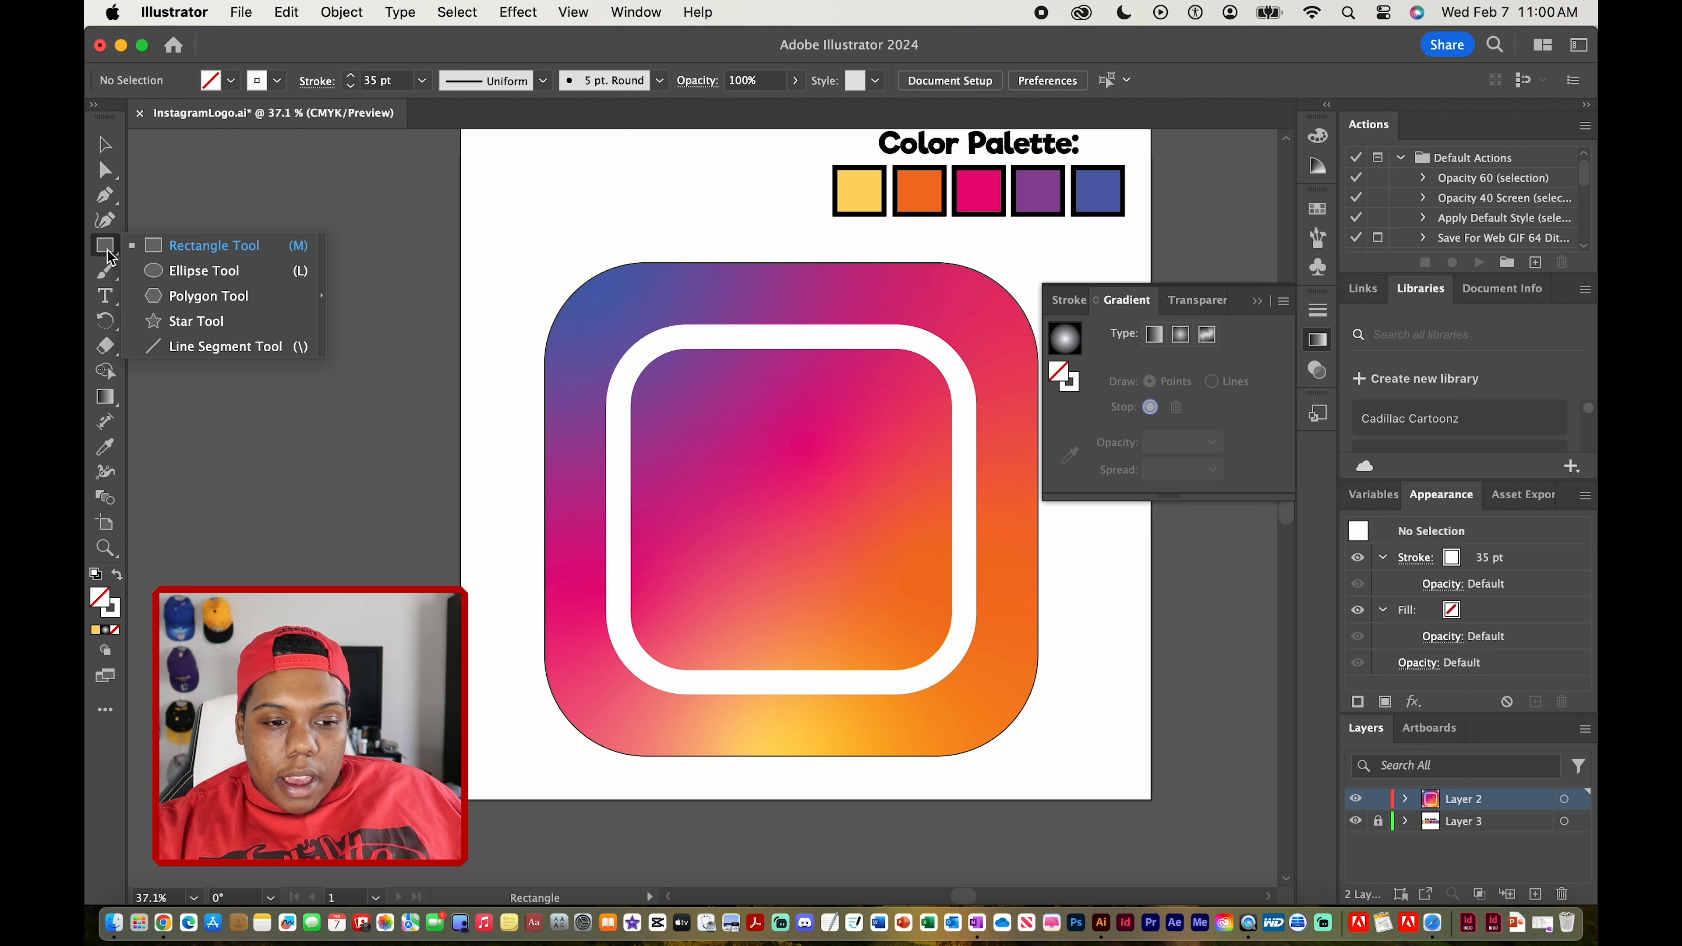
pyautogui.click(156, 271)
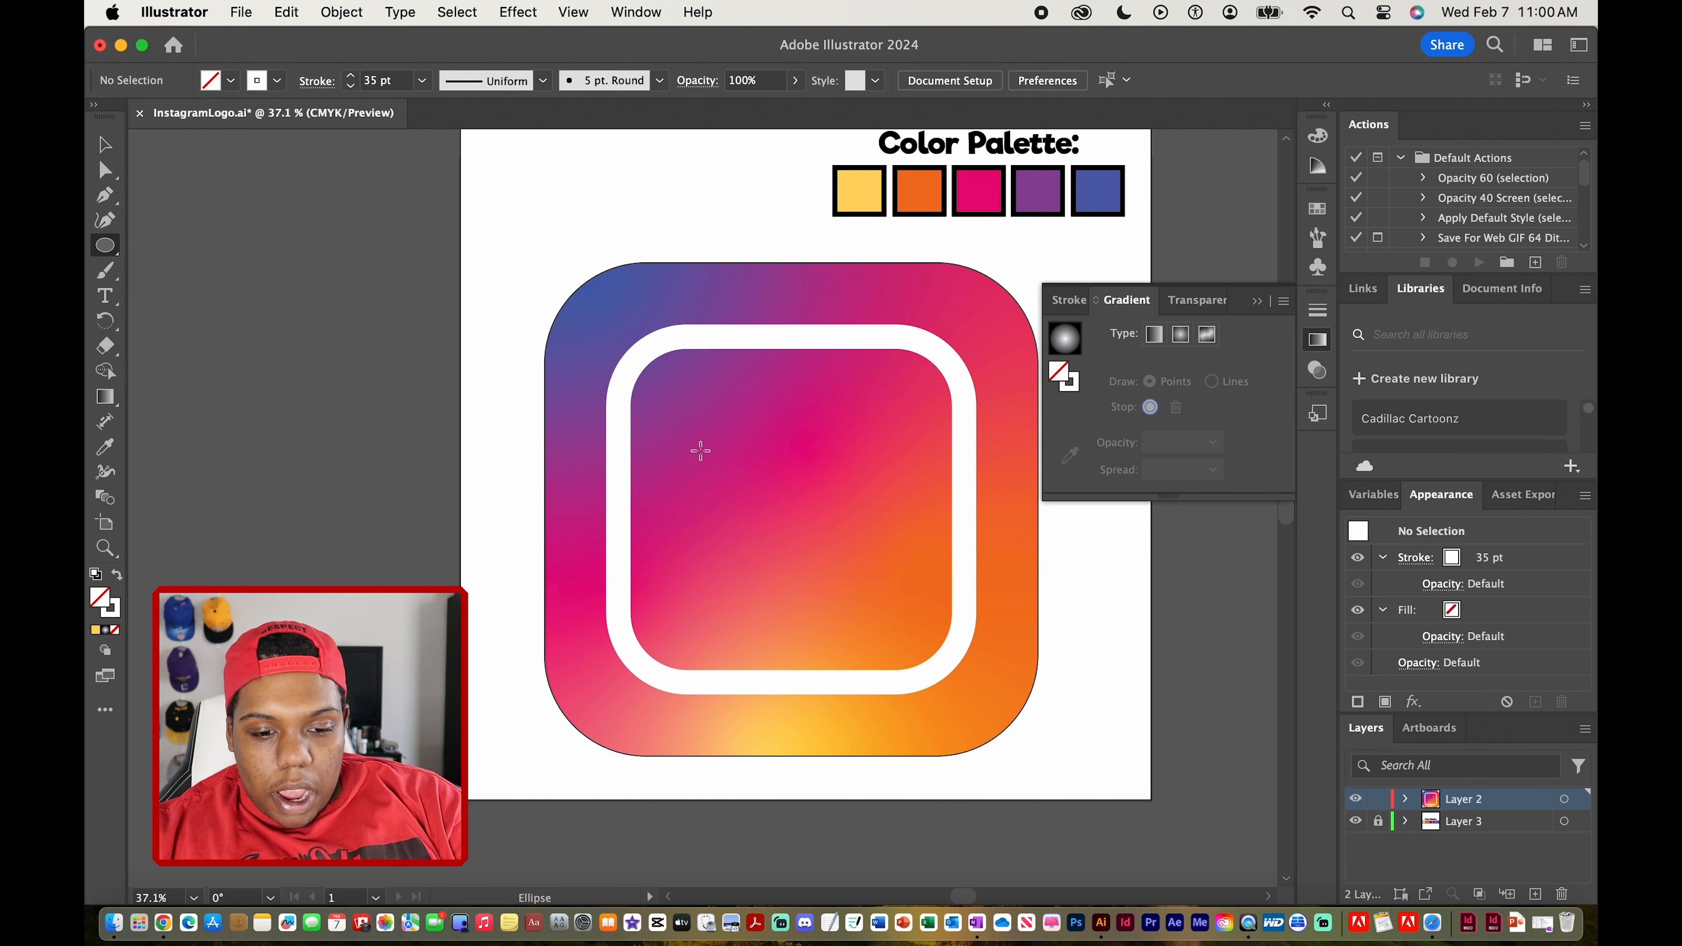
pyautogui.press('shift')
pyautogui.moveTo(683, 422); pyautogui.dragTo(889, 558)
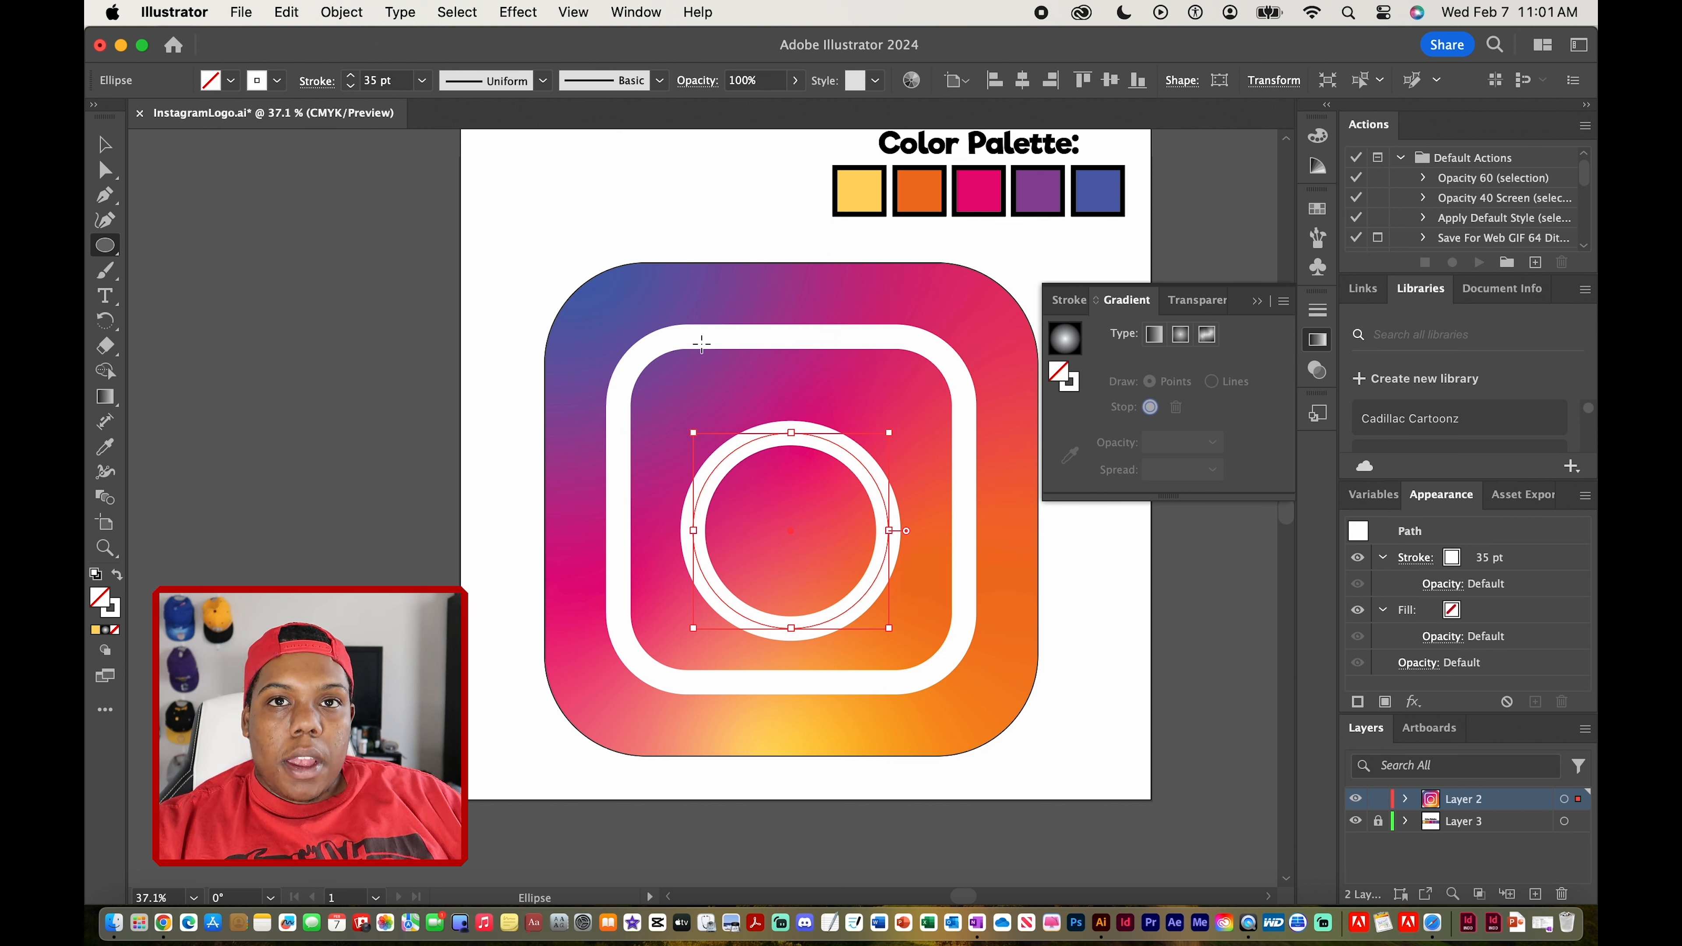
# Move the circle up so it sits centered within the white frame
pyautogui.click(105, 148)
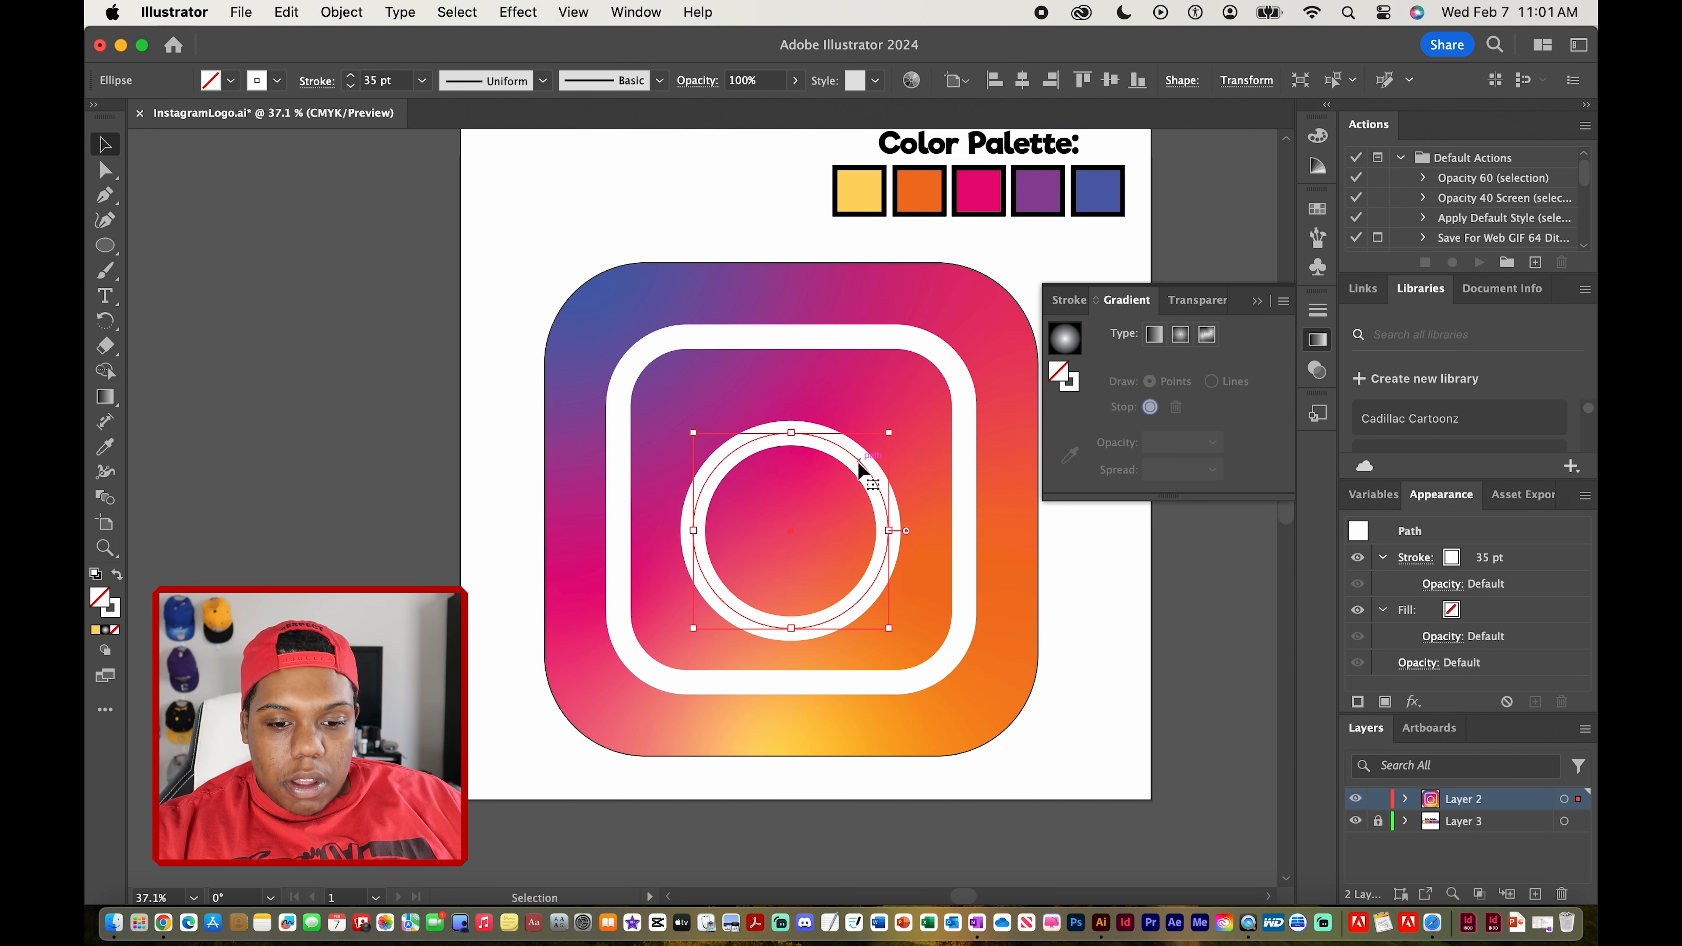
pyautogui.moveTo(857, 460); pyautogui.dragTo(859, 443)
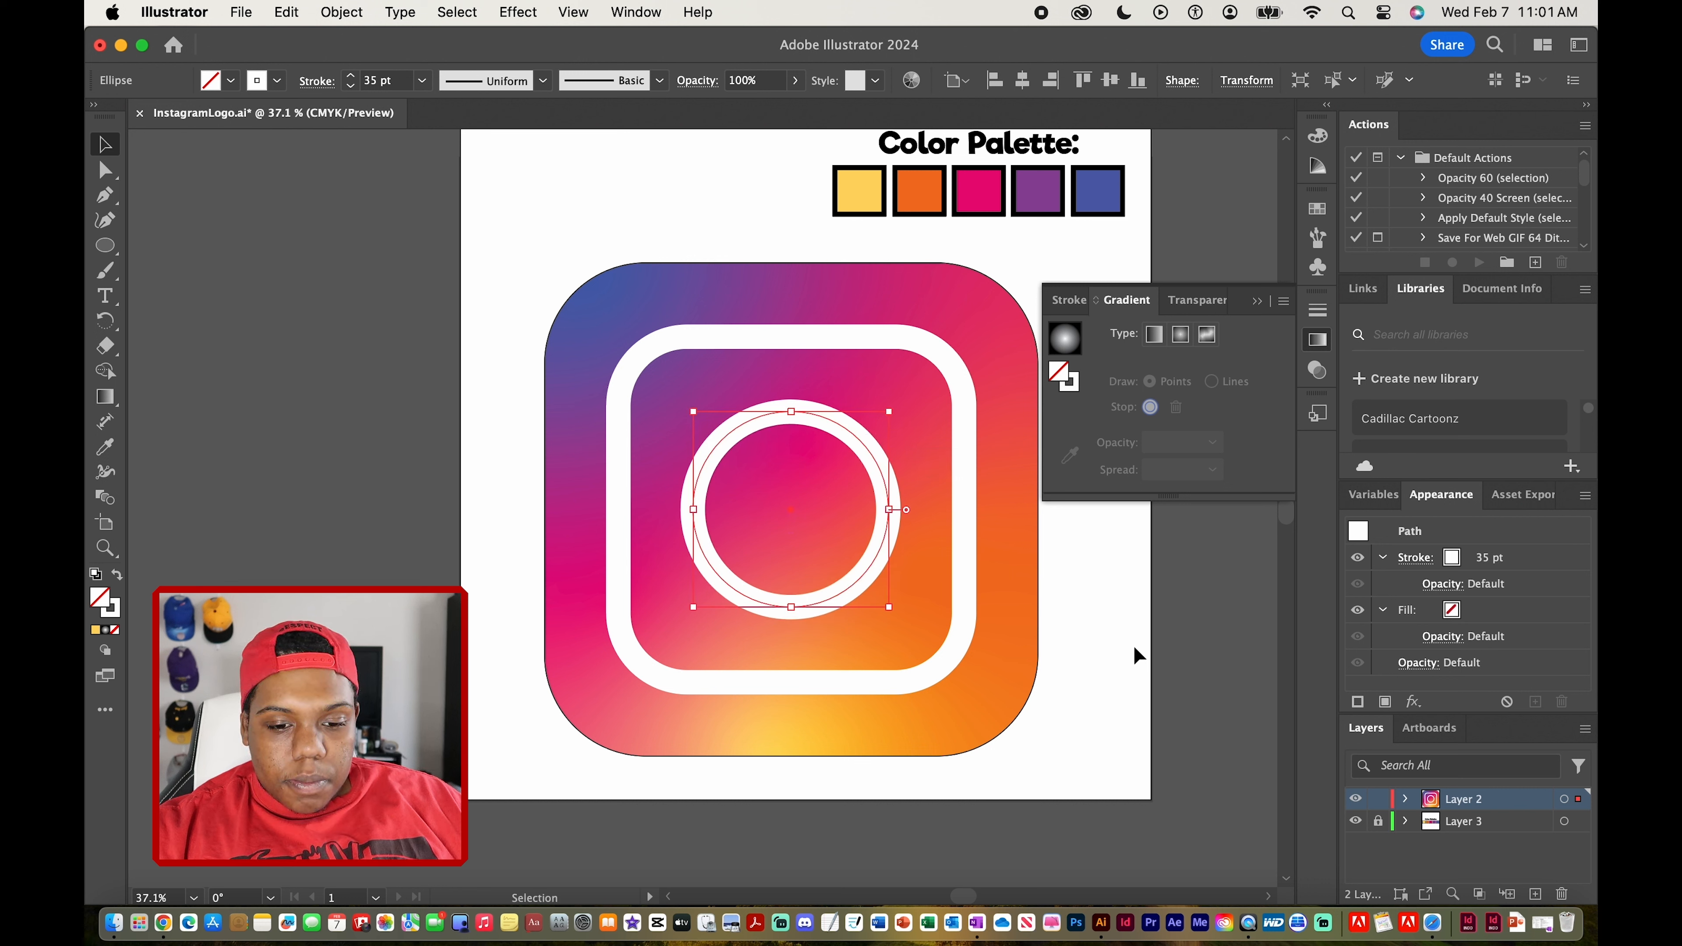
pyautogui.click(1134, 647)
# Duplicate the circle and scale the copy down into a small dot near the frame's upper-right corner
pyautogui.click(833, 476)
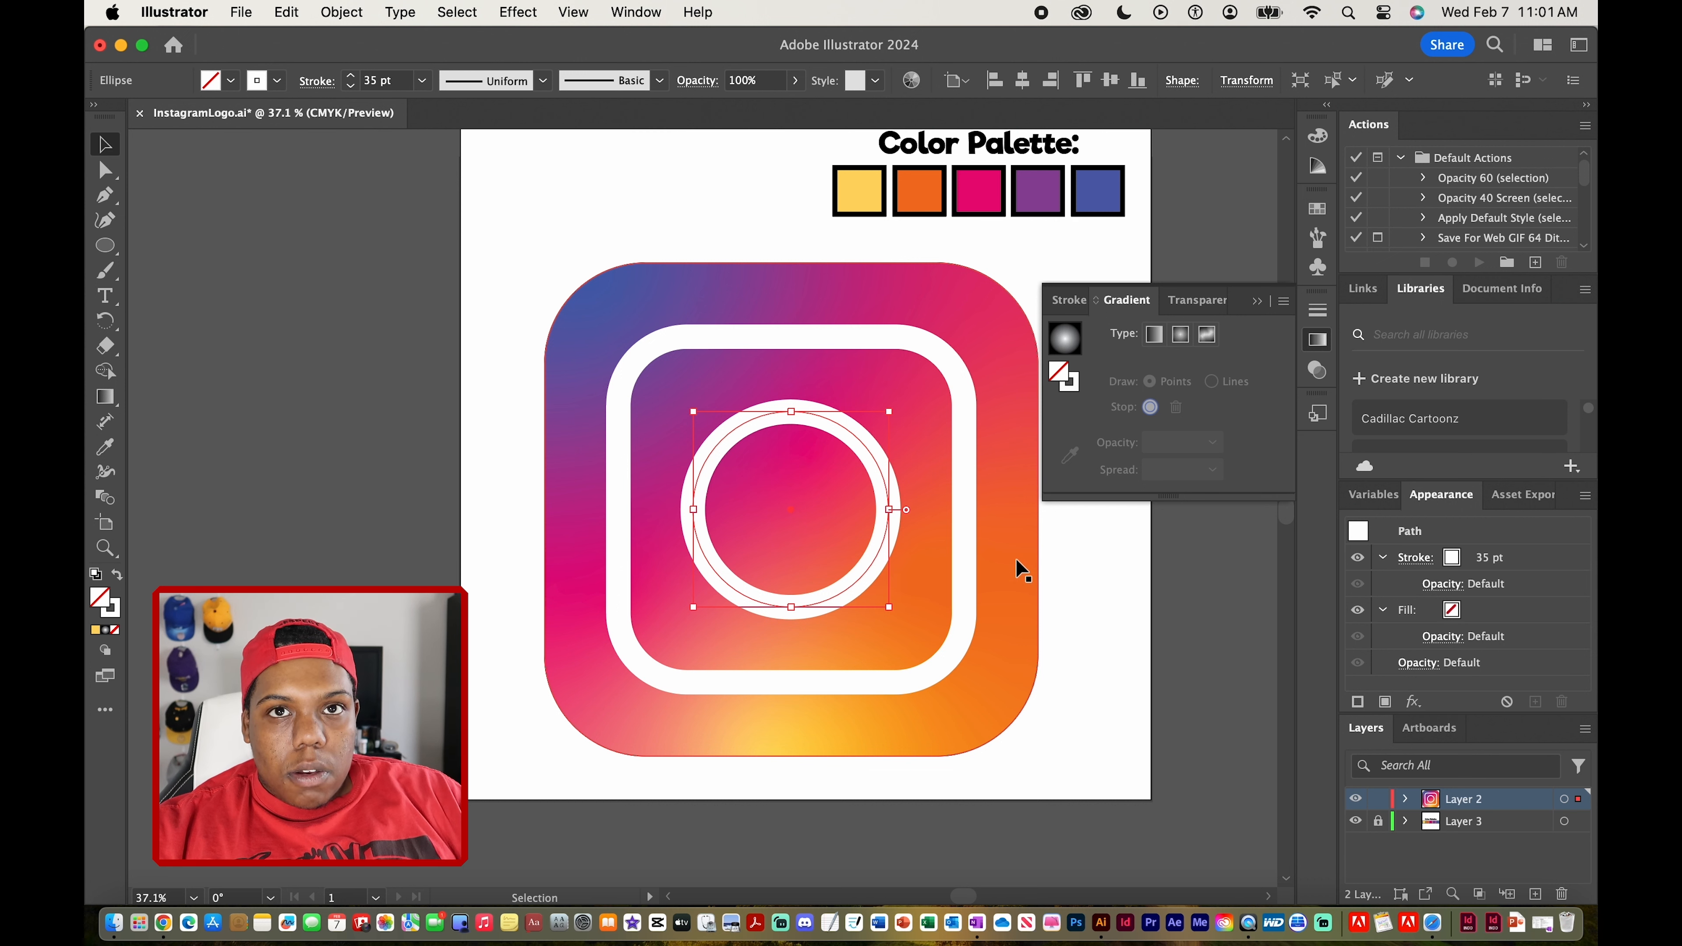
pyautogui.press('alt')
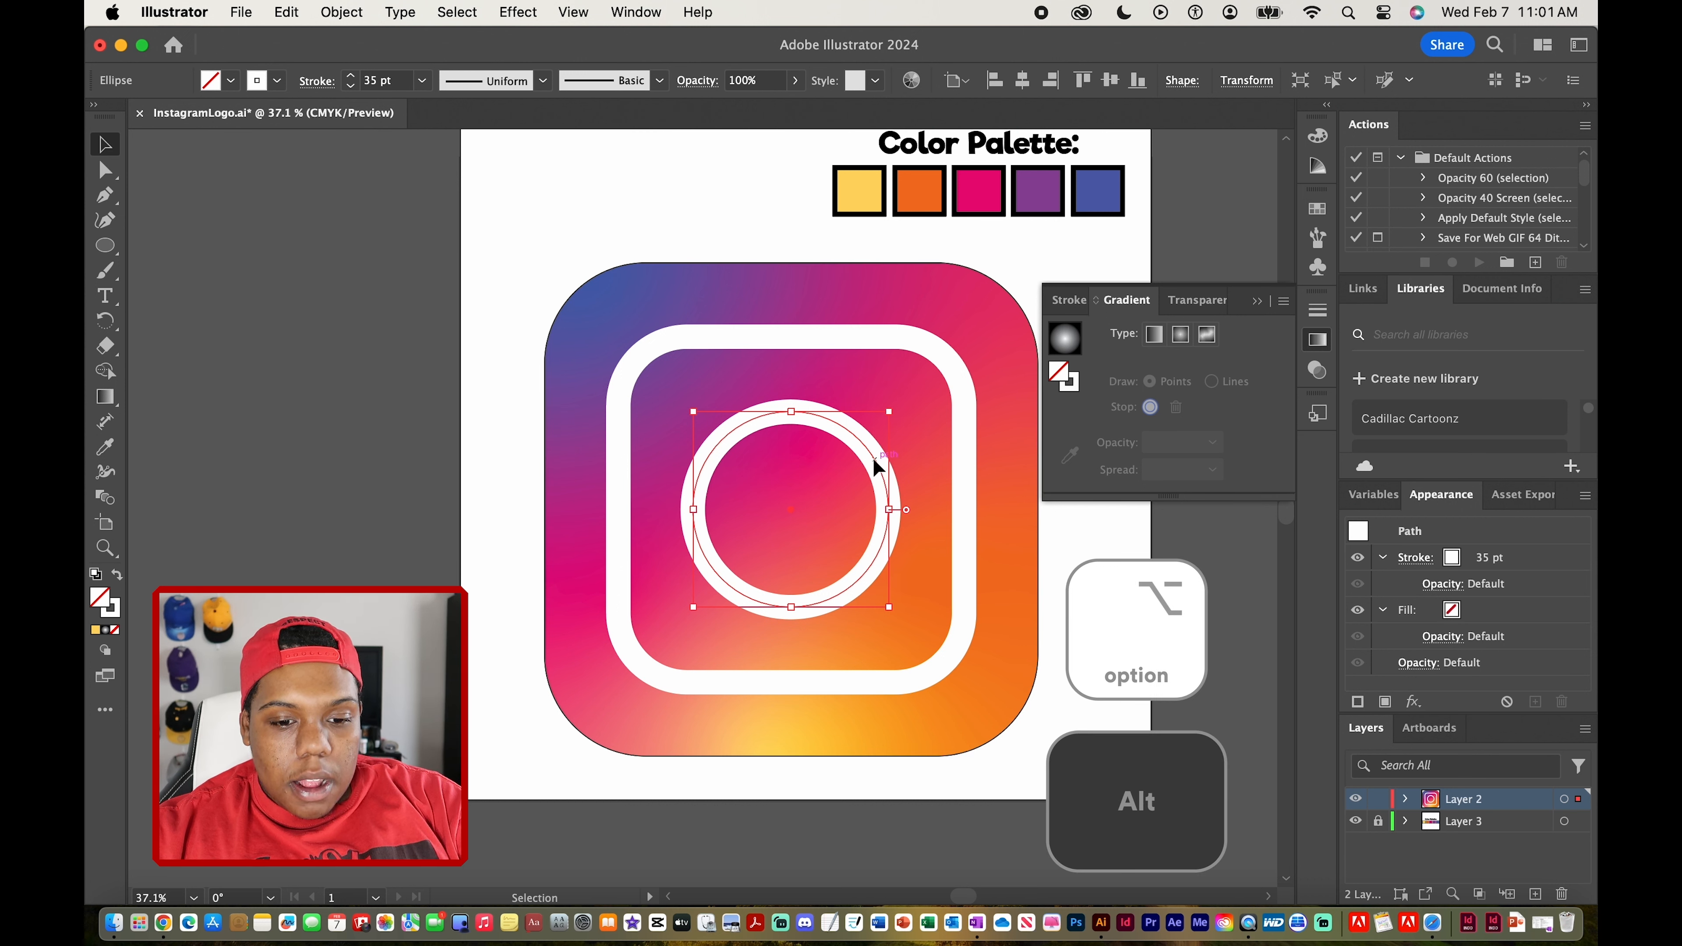
pyautogui.moveTo(873, 458); pyautogui.dragTo(816, 462)
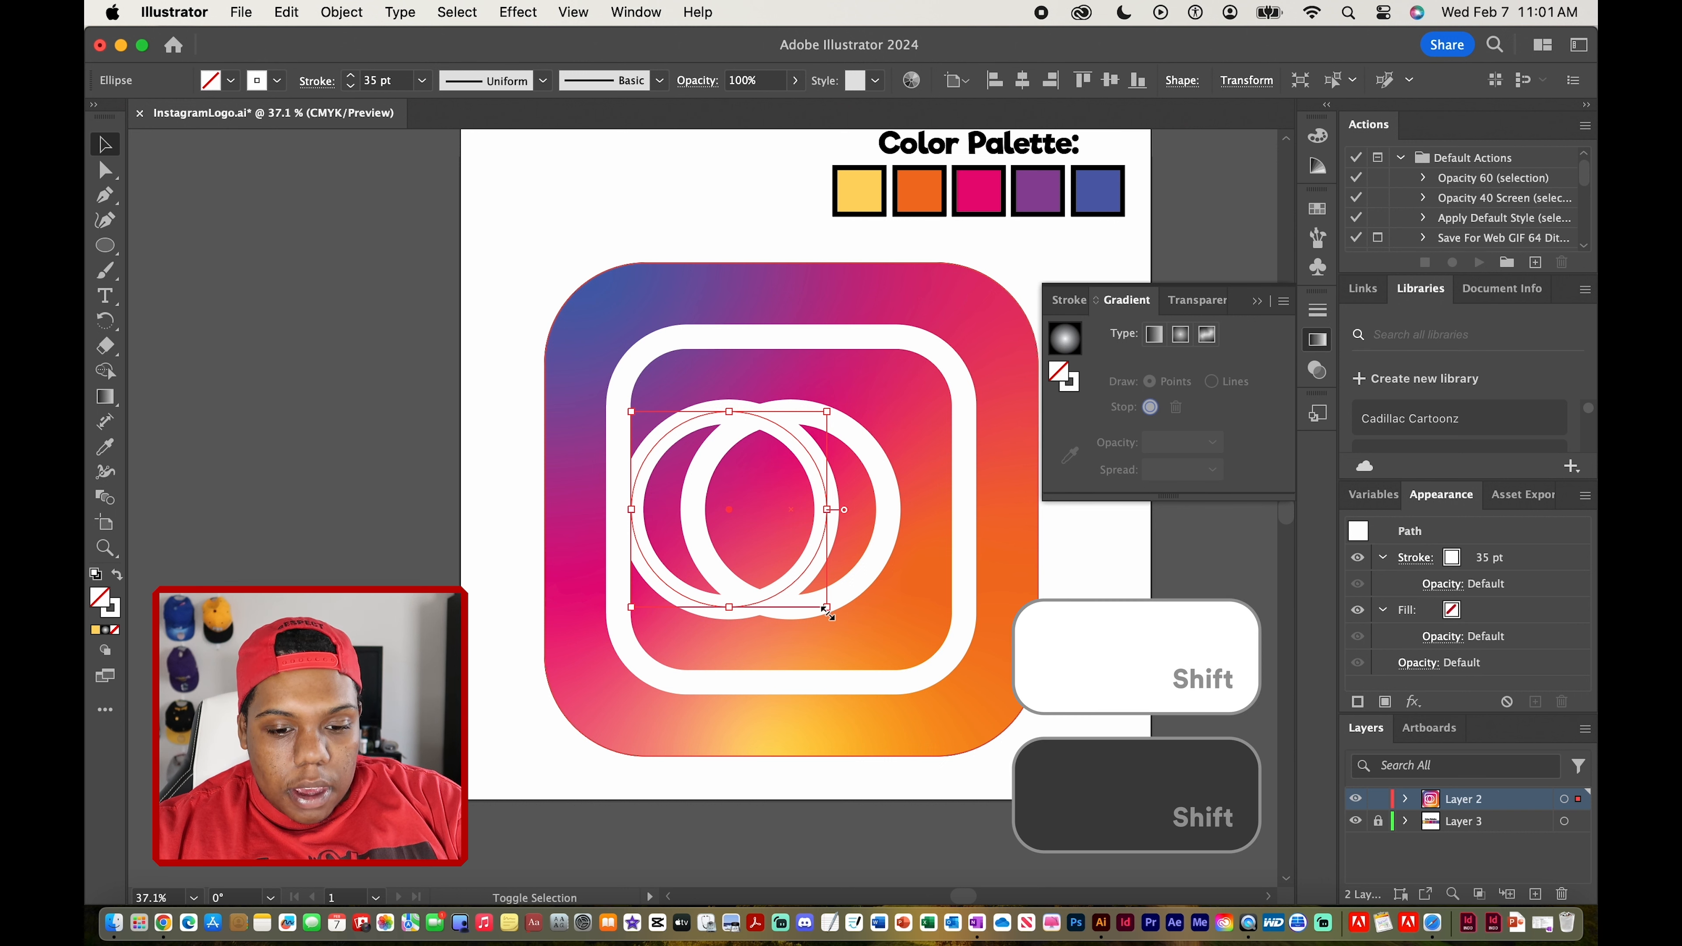
pyautogui.moveTo(826, 608); pyautogui.dragTo(900, 392)
pyautogui.click(1211, 677)
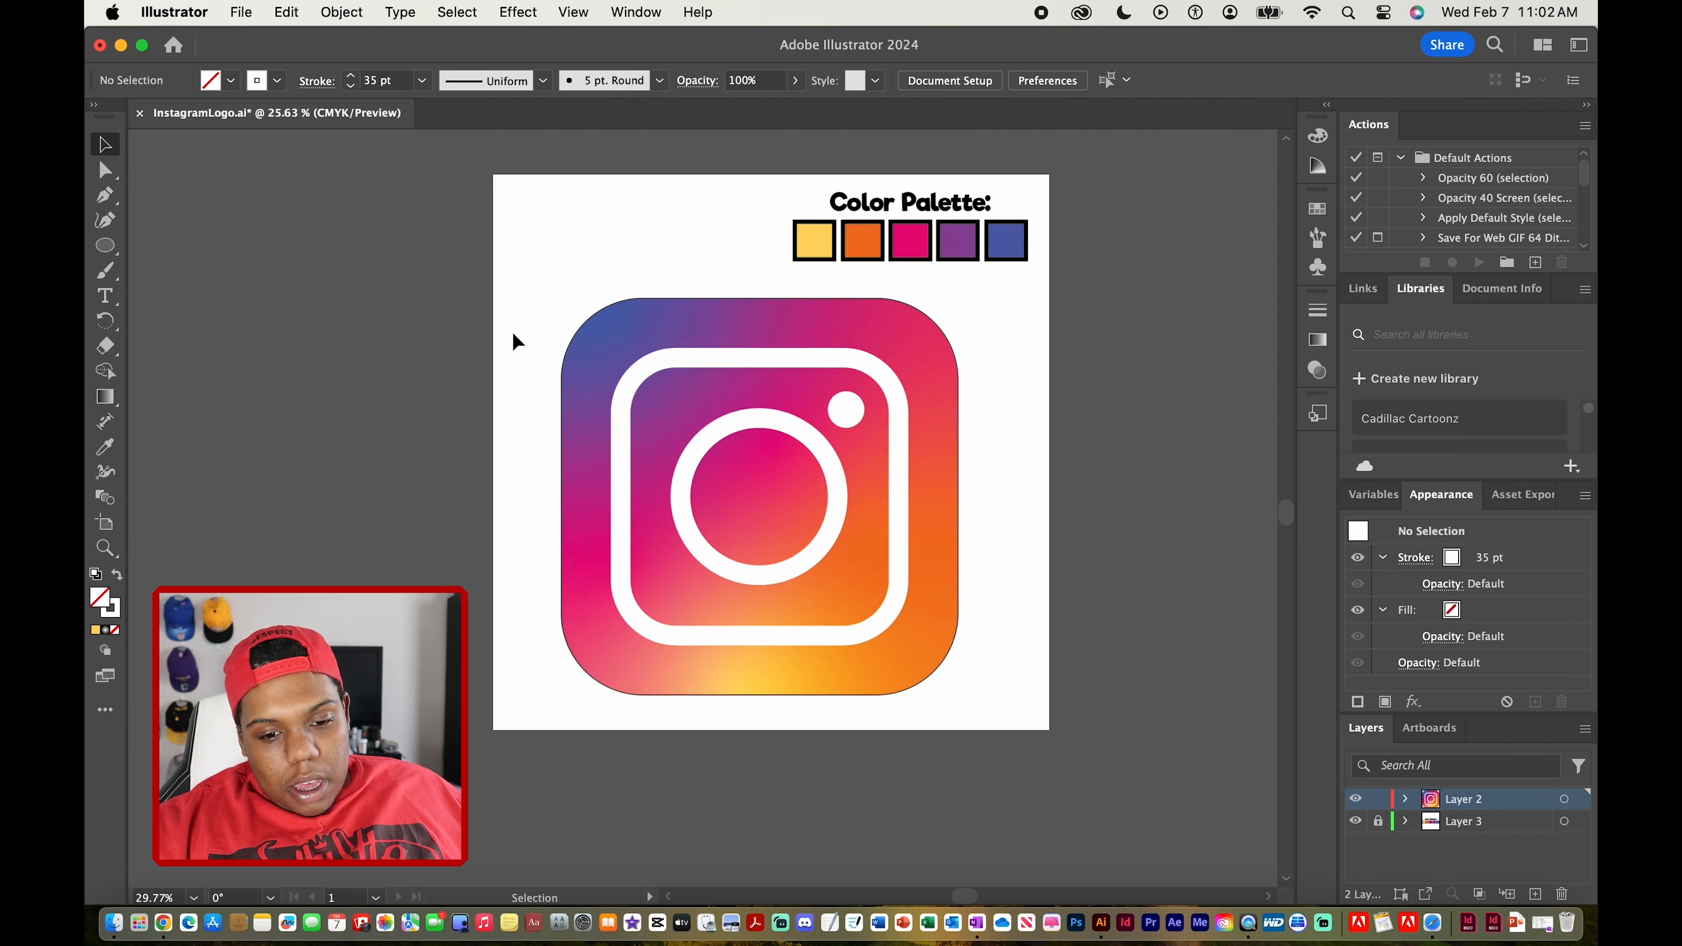
pyautogui.scroll(2, 514, 332)
pyautogui.scroll(2, 514, 332)
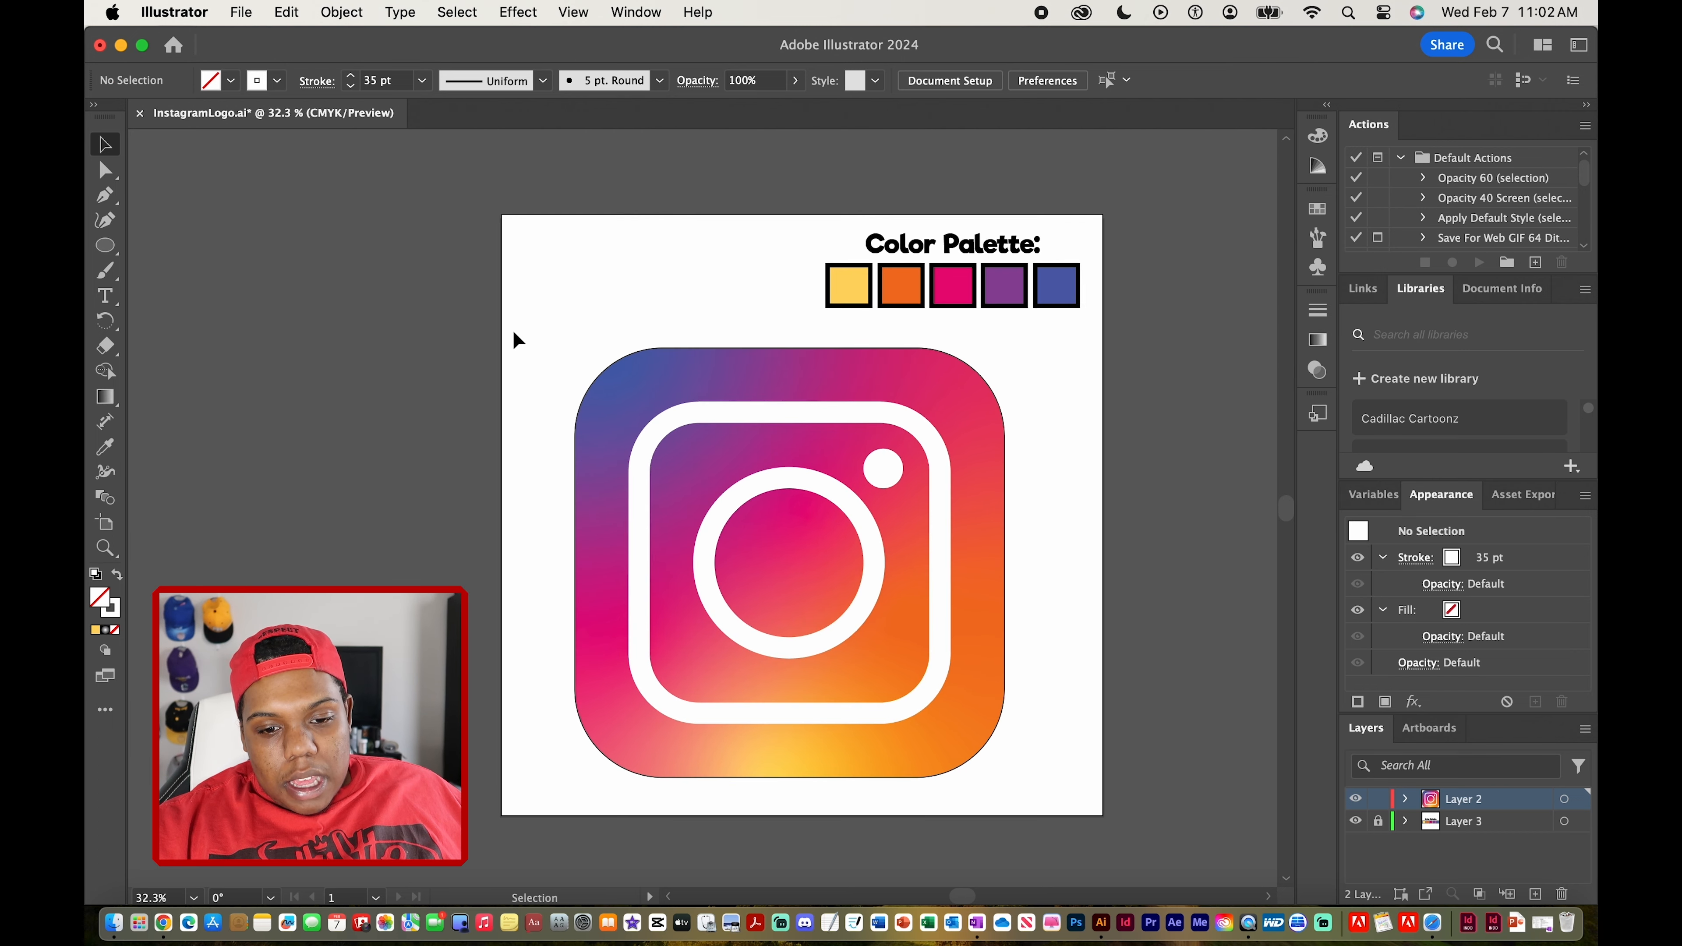
pyautogui.scroll(2, 513, 332)
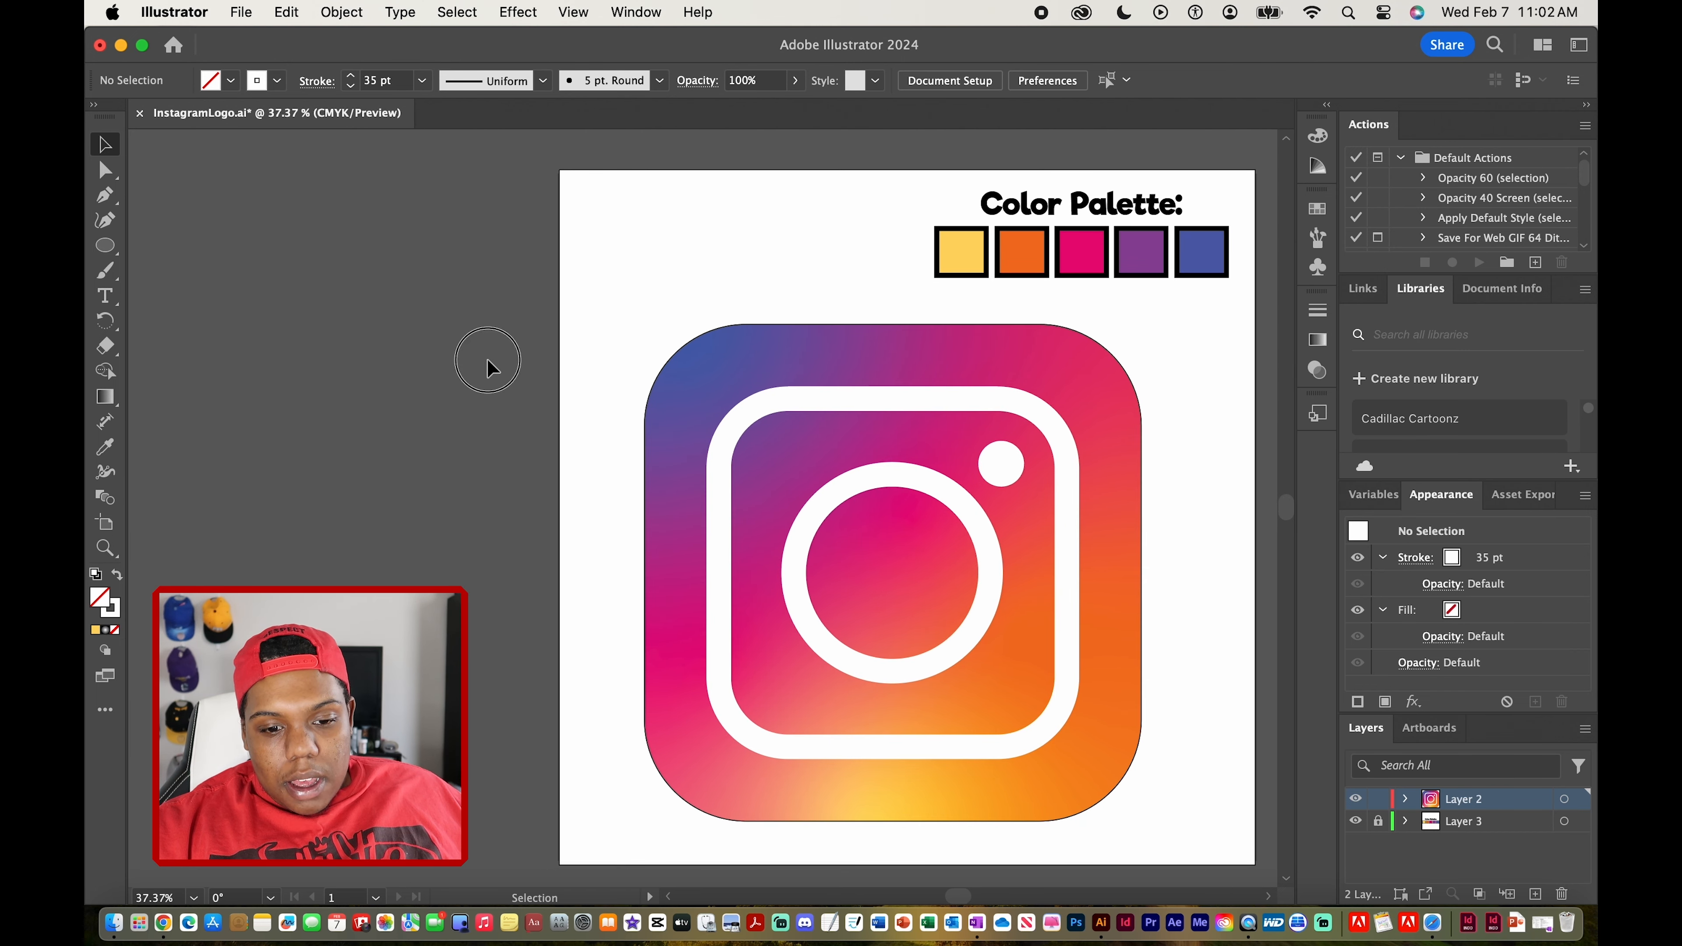